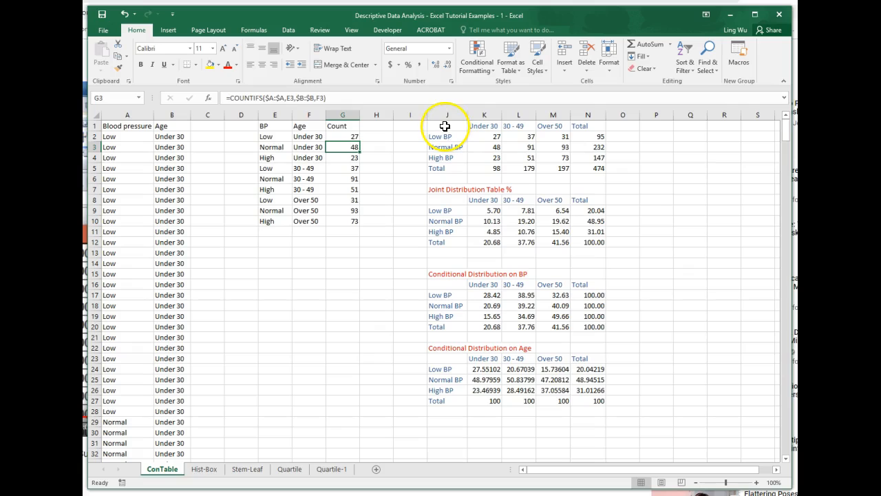
# Step: Insert a 2-D clustered column chart from the blood pressure by age counts in J1:M4, without the totals
pyautogui.moveTo(444, 126); pyautogui.dragTo(549, 158)
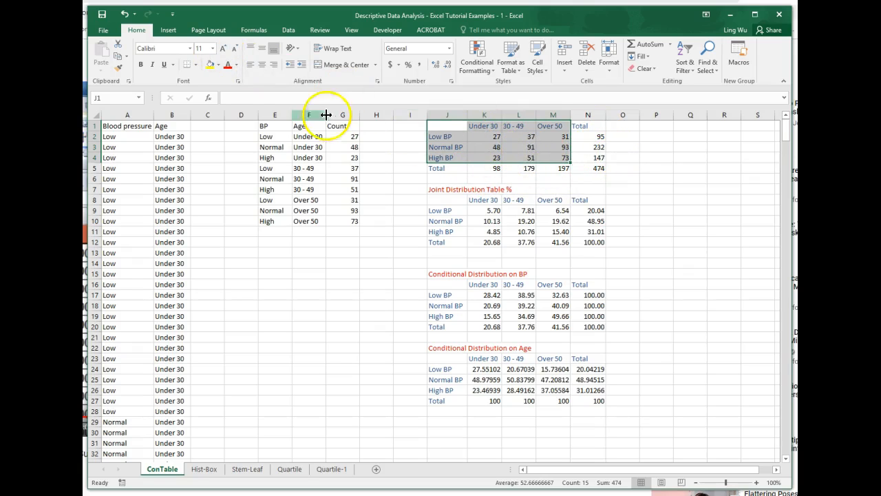
pyautogui.click(169, 32)
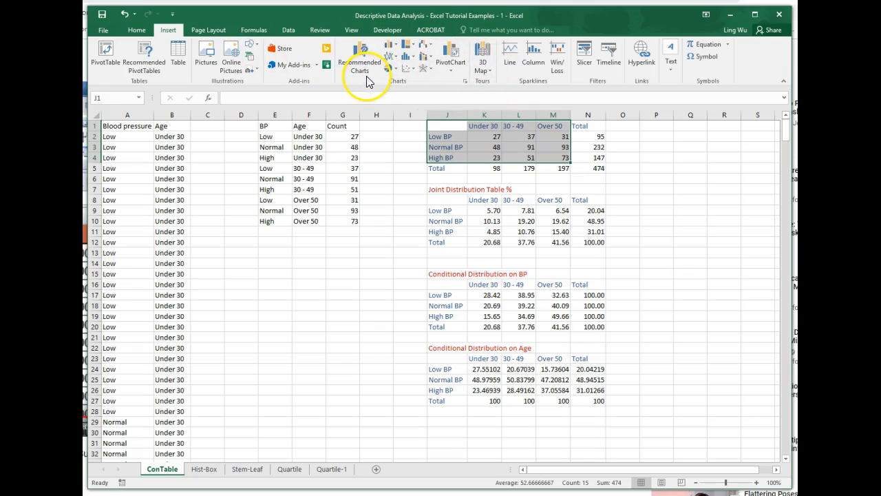
pyautogui.click(397, 46)
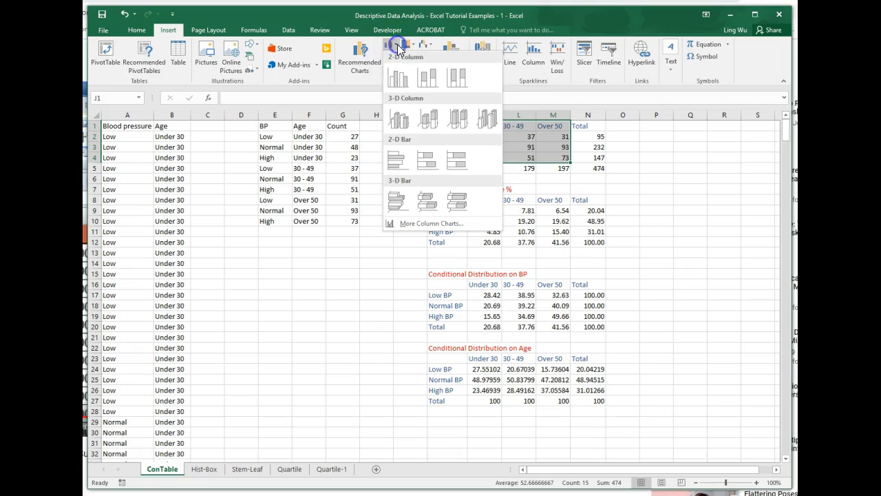
pyautogui.click(399, 81)
# Step: Move the new column chart into the empty area beside the count table, clear of the Total column
pyautogui.moveTo(386, 234); pyautogui.dragTo(633, 143)
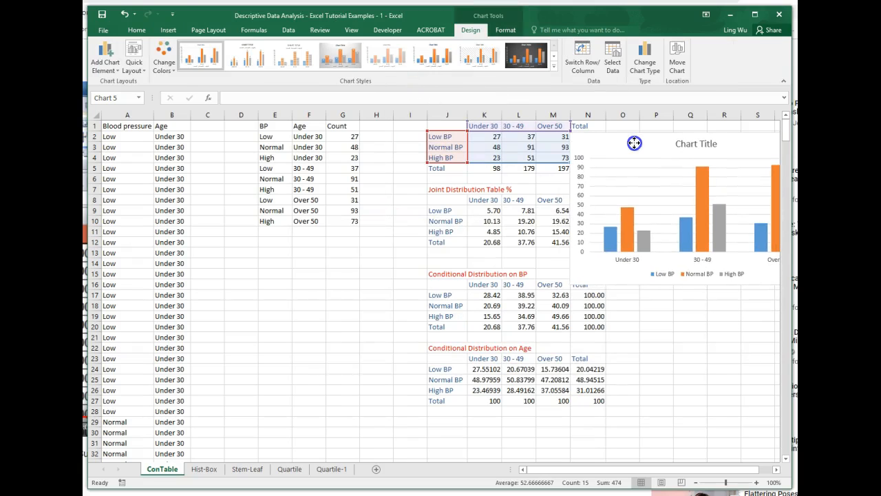
pyautogui.moveTo(688, 469); pyautogui.dragTo(720, 470)
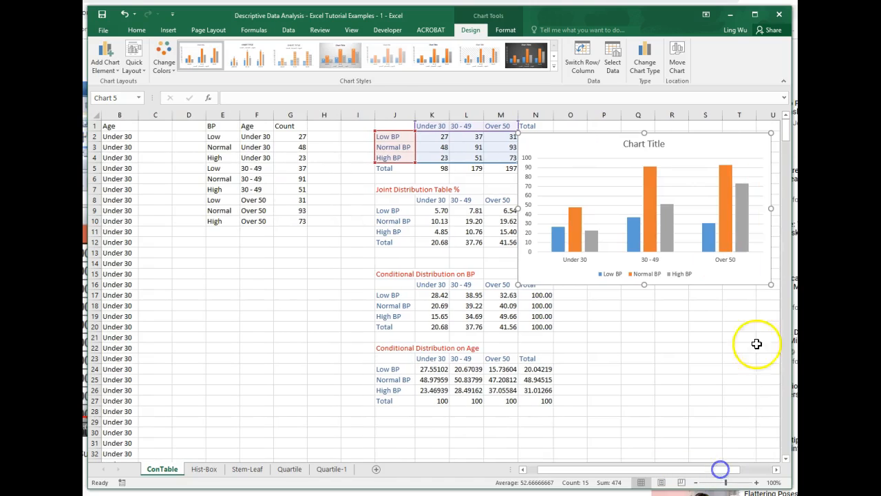
pyautogui.moveTo(608, 142); pyautogui.dragTo(648, 131)
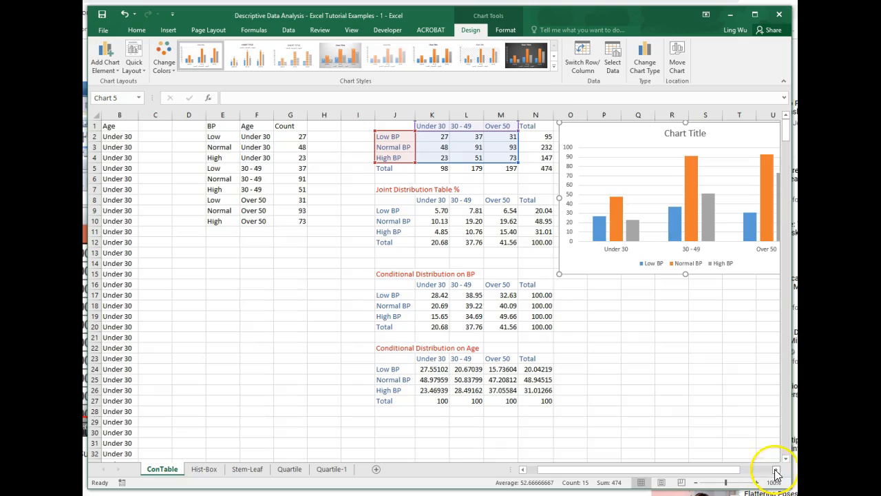
pyautogui.click(776, 469)
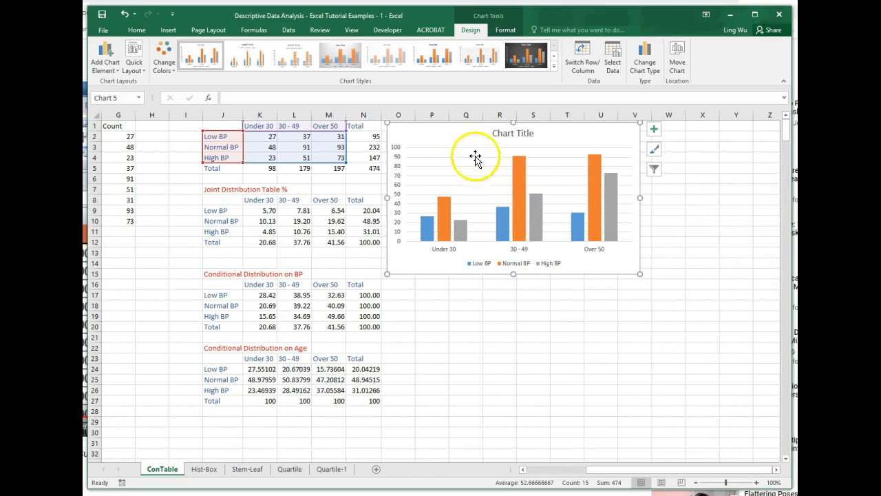
pyautogui.moveTo(473, 130); pyautogui.dragTo(491, 133)
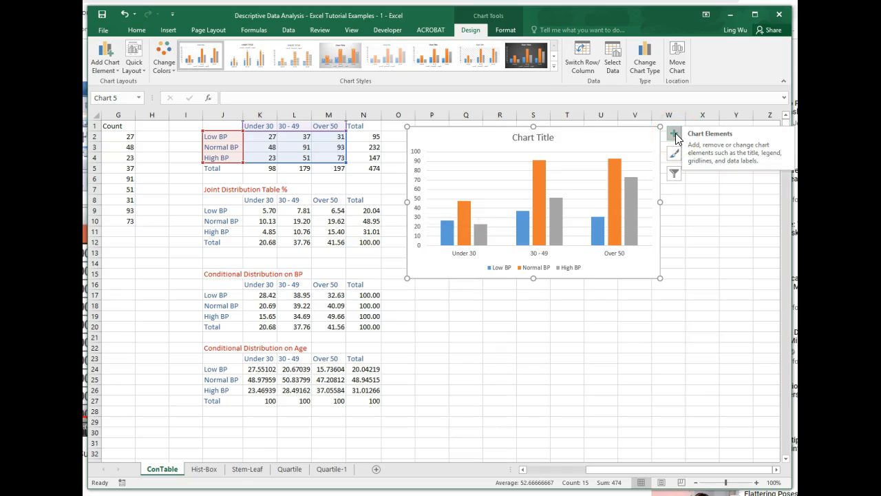
# Step: Open the chart area's formatting options and add axis titles to the chart
pyautogui.doubleClick(643, 141)
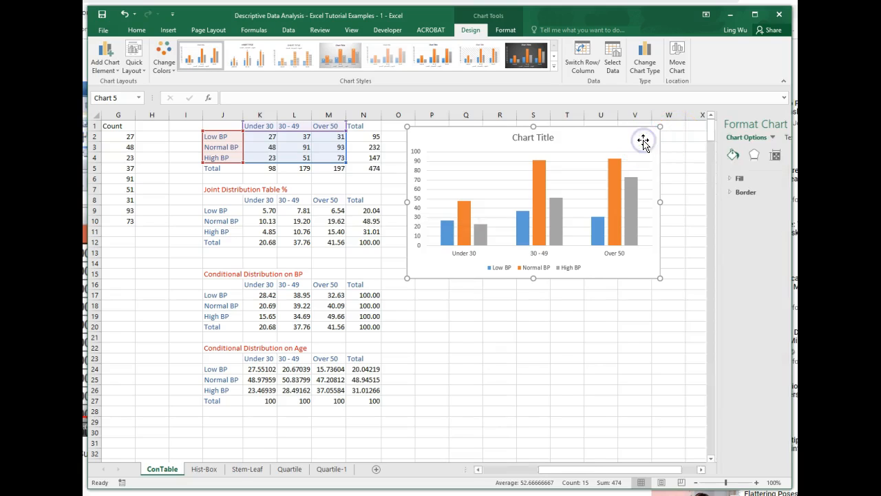
pyautogui.moveTo(623, 470); pyautogui.dragTo(645, 470)
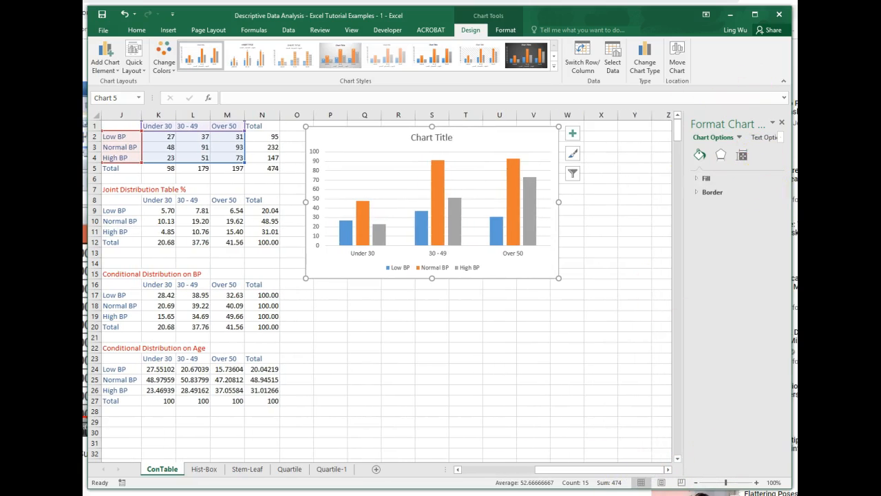
pyautogui.moveTo(680, 221); pyautogui.dragTo(670, 222)
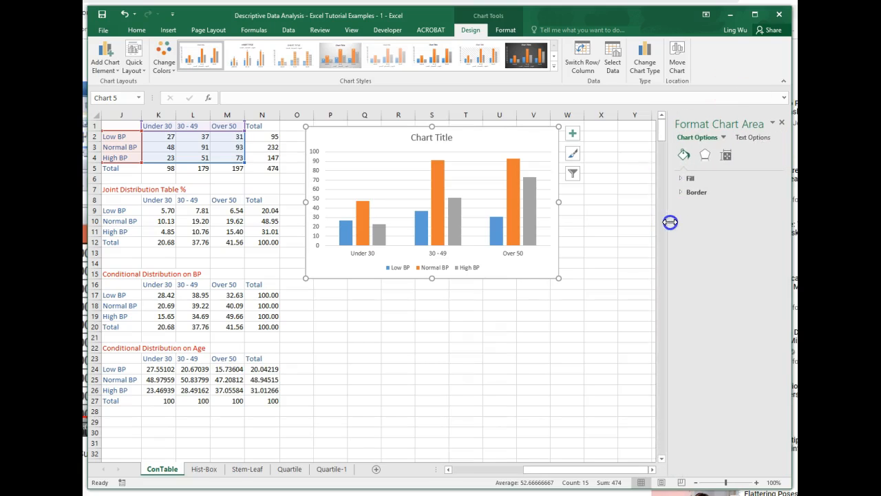
pyautogui.click(573, 135)
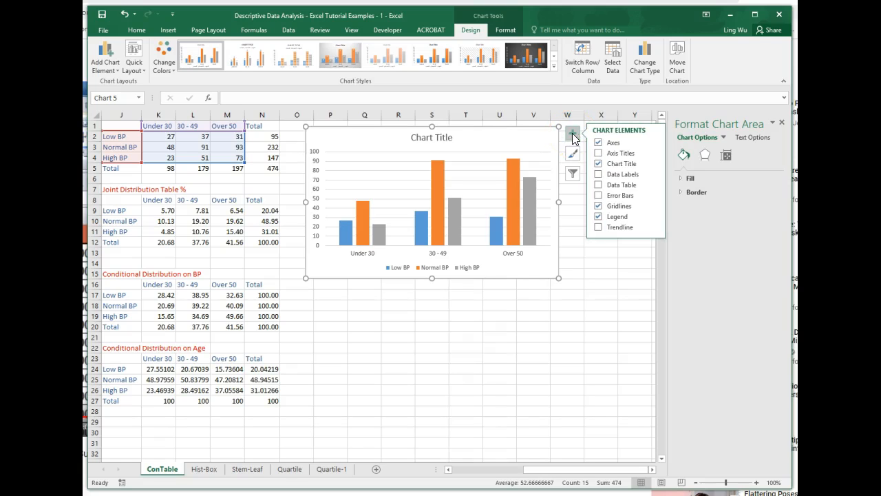
pyautogui.click(600, 154)
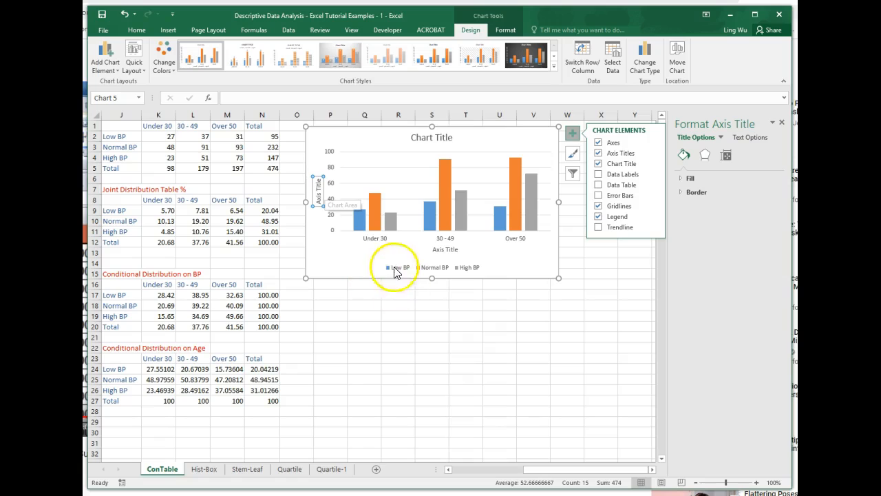
# Step: Set the chart's vertical axis title to "Blood Pressure"
pyautogui.click(318, 204)
pyautogui.write('Blood p')
pyautogui.press('BackSpace')
pyautogui.write('Pressure')
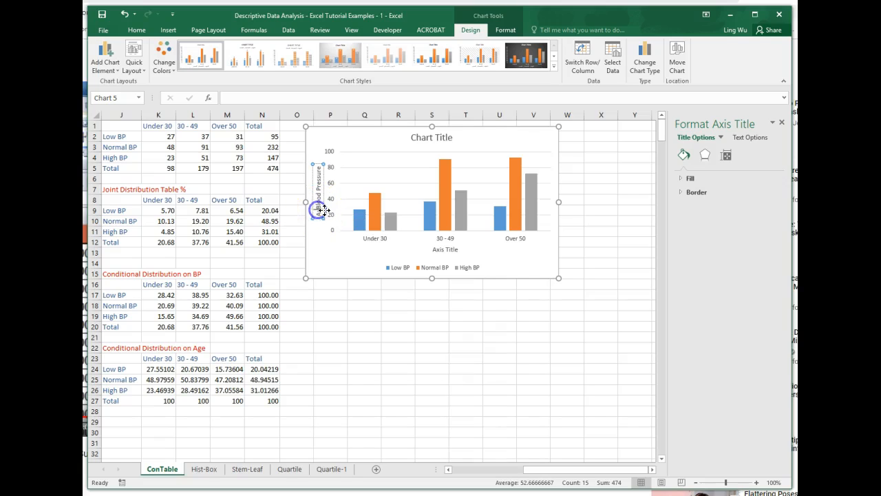
pyautogui.press('BackSpace')
pyautogui.press('BackSpace')
# Step: Set the chart's horizontal axis title to "Ages"
pyautogui.click(444, 250)
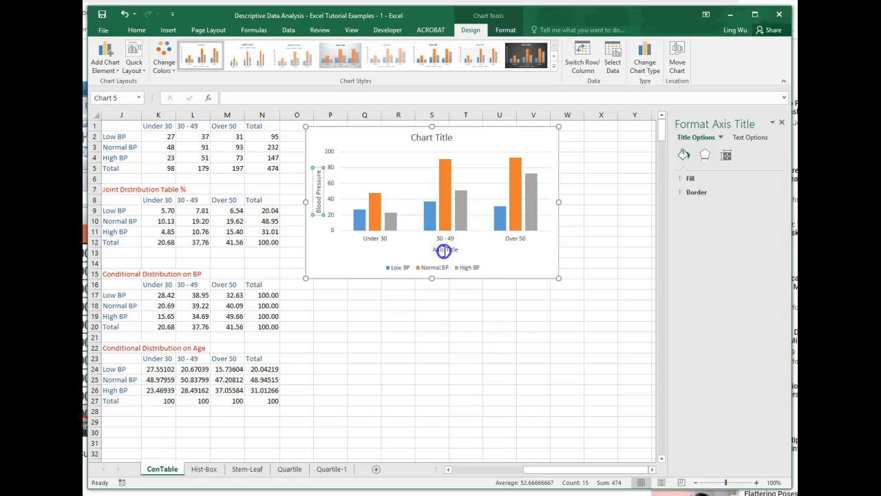
pyautogui.moveTo(435, 250); pyautogui.dragTo(453, 250)
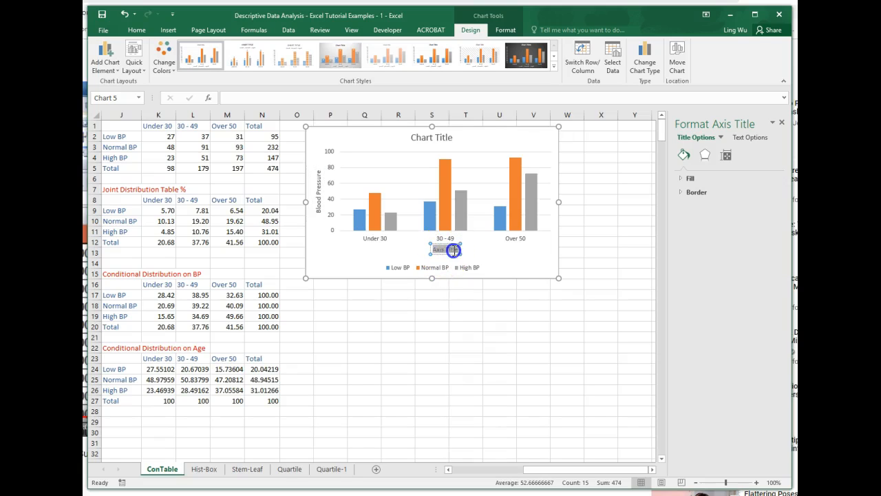
pyautogui.write('Ages')
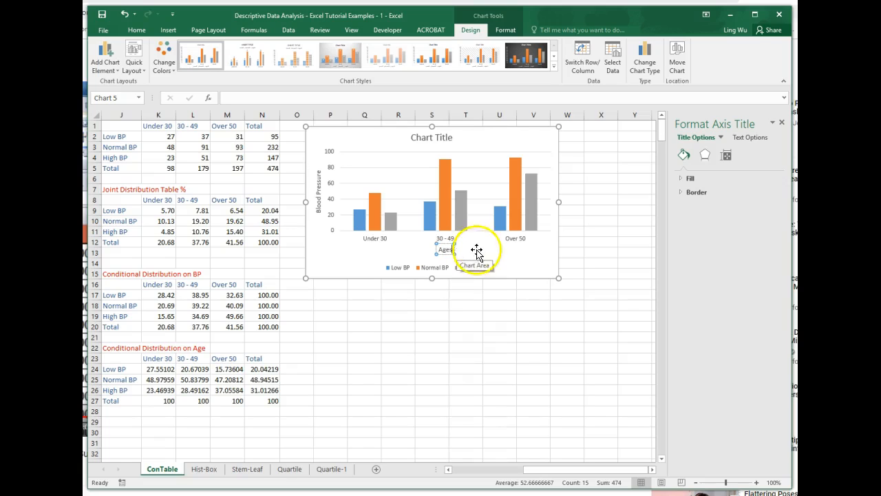
# Step: Replace the placeholder chart title with "Blood Pressure vs Ages"
pyautogui.click(444, 138)
pyautogui.click(446, 138)
pyautogui.press('BackSpace')
pyautogui.press('BackSpace')
pyautogui.press('BackSpace')
pyautogui.press('BackSpace')
pyautogui.press('BackSpace')
pyautogui.press('BackSpace')
pyautogui.press('BackSpace')
pyautogui.press('BackSpace')
pyautogui.press('BackSpace')
pyautogui.press('BackSpace')
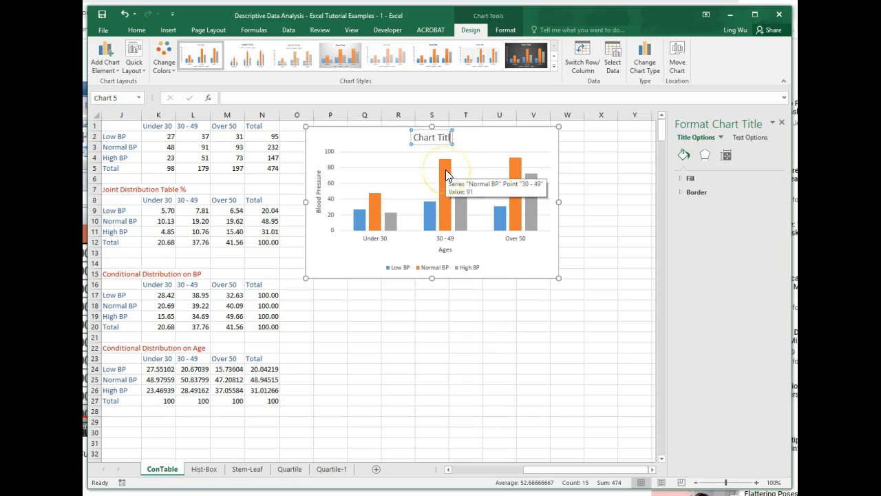
pyautogui.press('BackSpace')
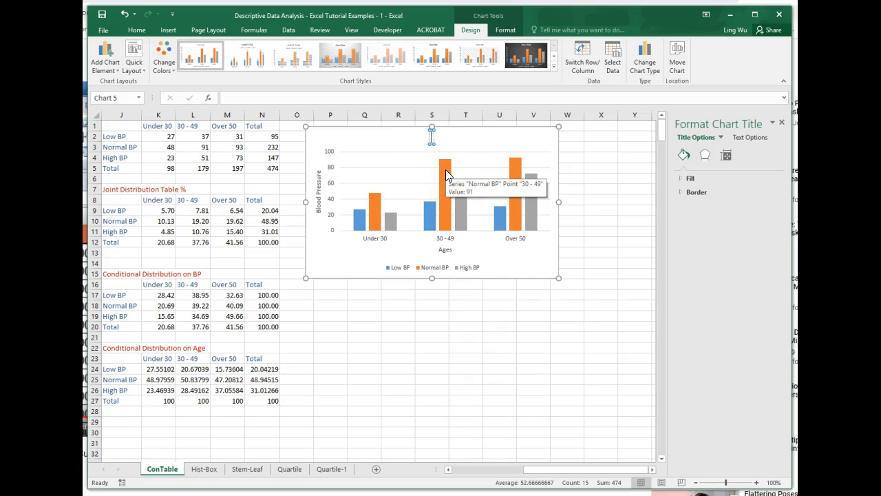
pyautogui.write('Blood Press')
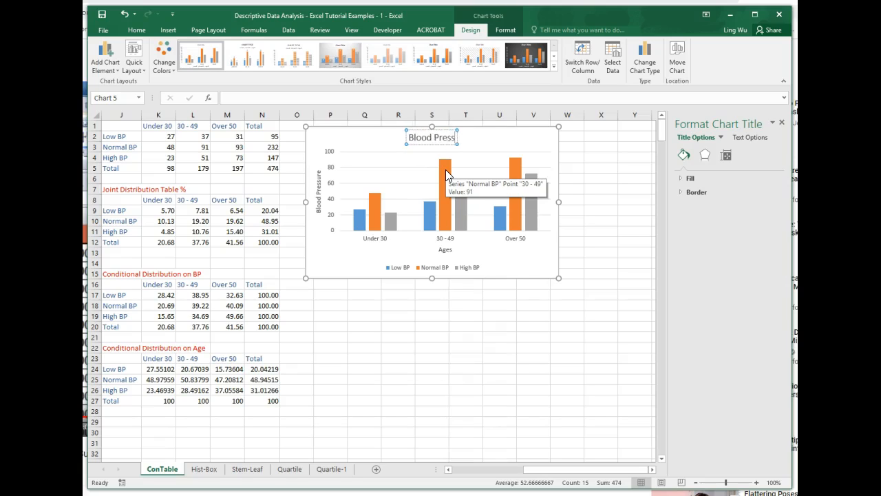
pyautogui.write('ure')
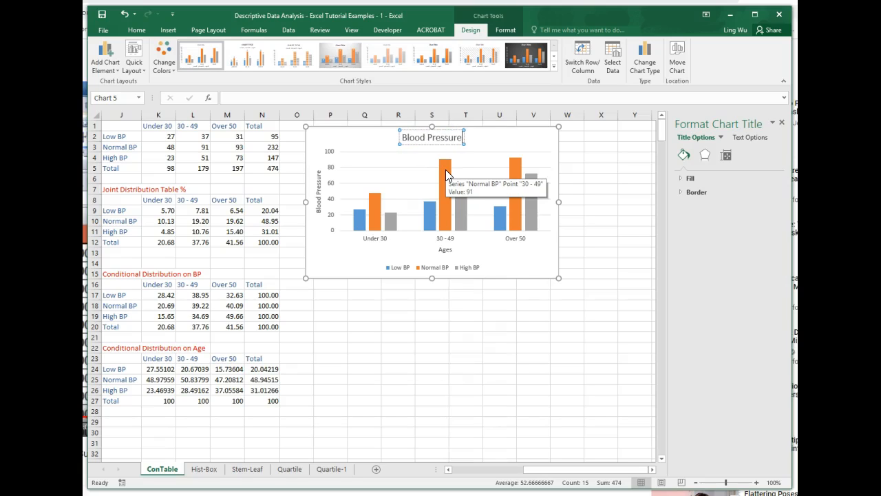
pyautogui.write(' vs')
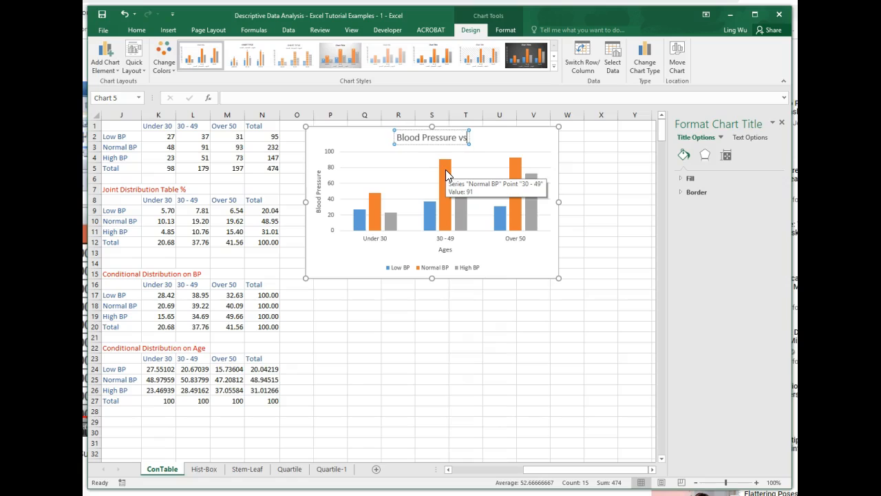
pyautogui.write(' Ages')
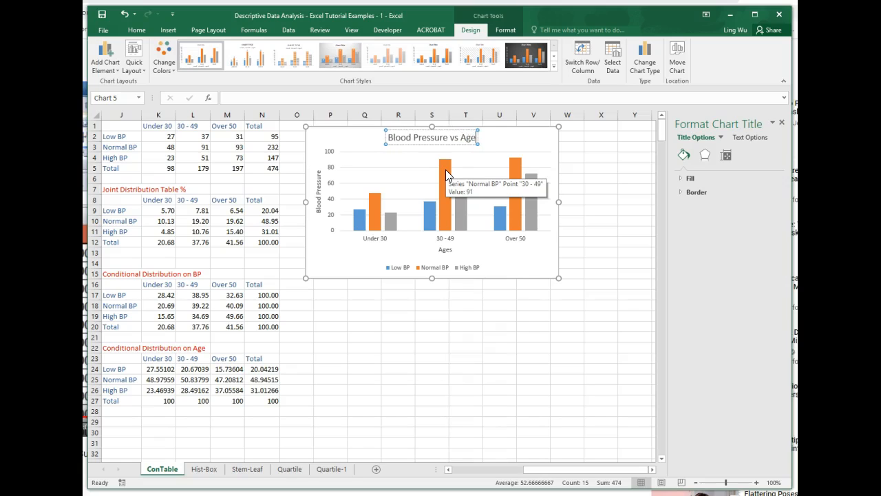
pyautogui.click(524, 263)
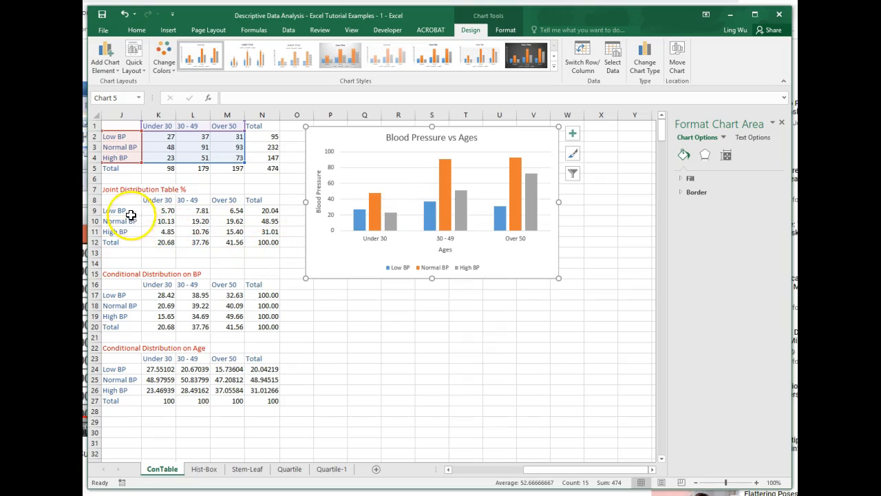
# Step: Insert a clustered column chart from the joint distribution percentages in J8:M11 and place it below the first chart
pyautogui.moveTo(541, 477); pyautogui.dragTo(508, 476)
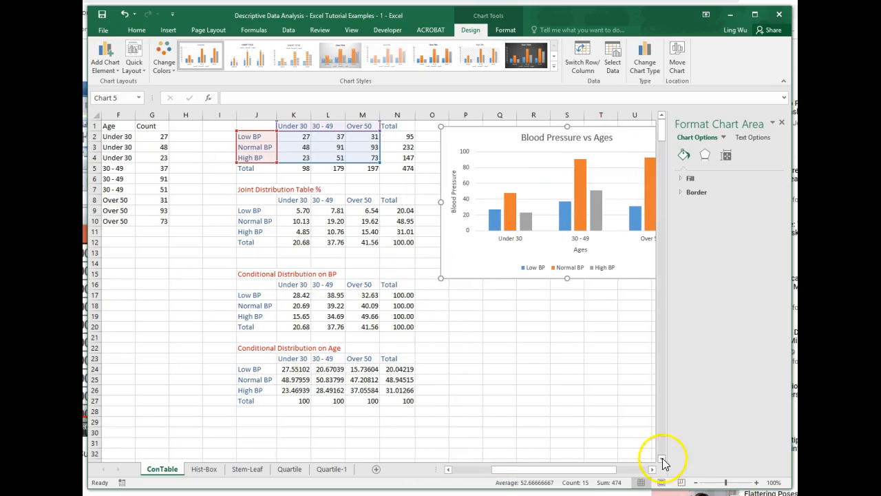
pyautogui.moveTo(608, 470); pyautogui.dragTo(620, 471)
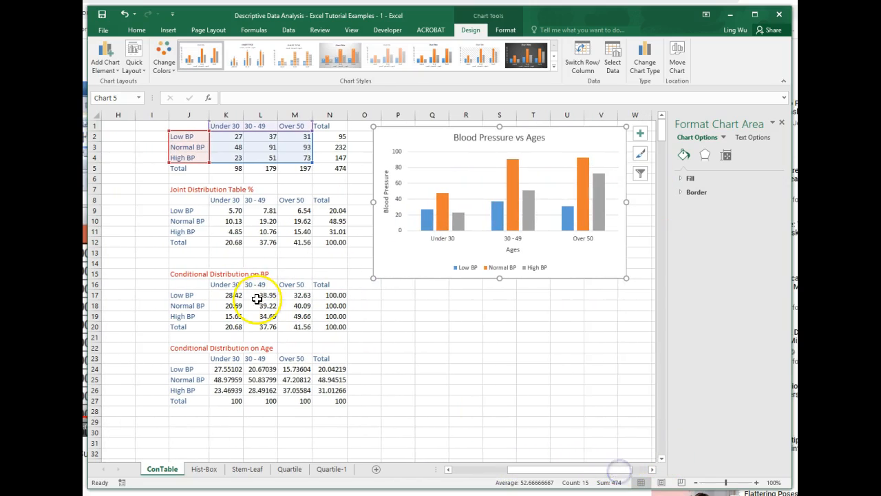
pyautogui.moveTo(185, 199); pyautogui.dragTo(294, 231)
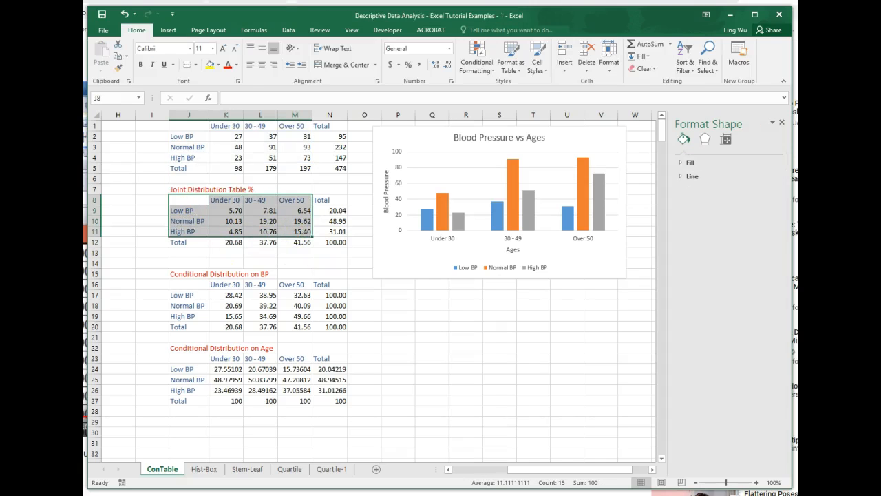
pyautogui.click(169, 31)
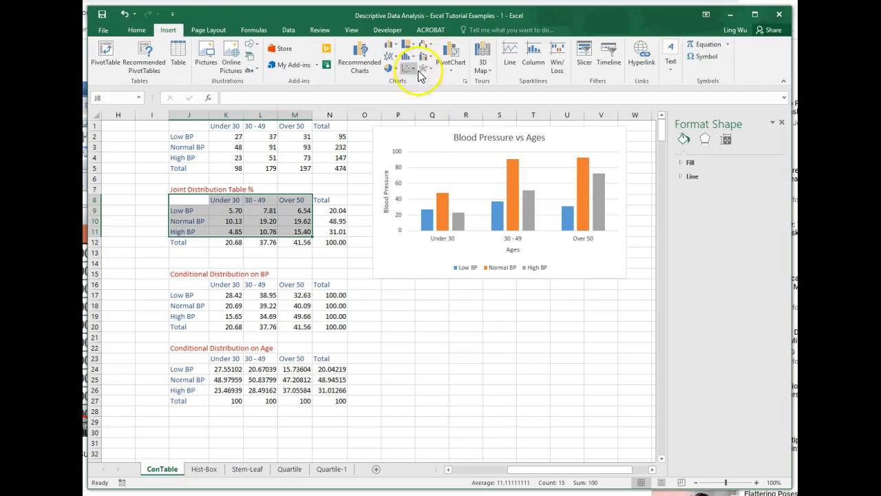
pyautogui.click(396, 48)
pyautogui.click(394, 77)
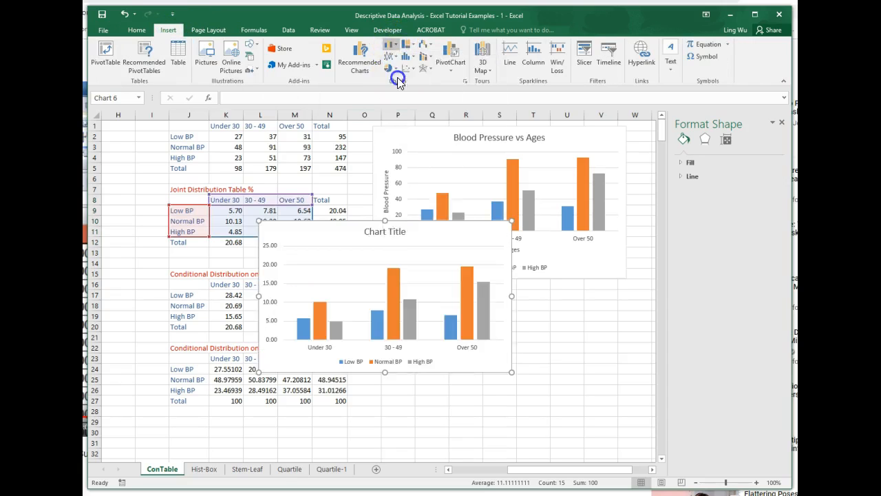
pyautogui.moveTo(351, 227); pyautogui.dragTo(460, 298)
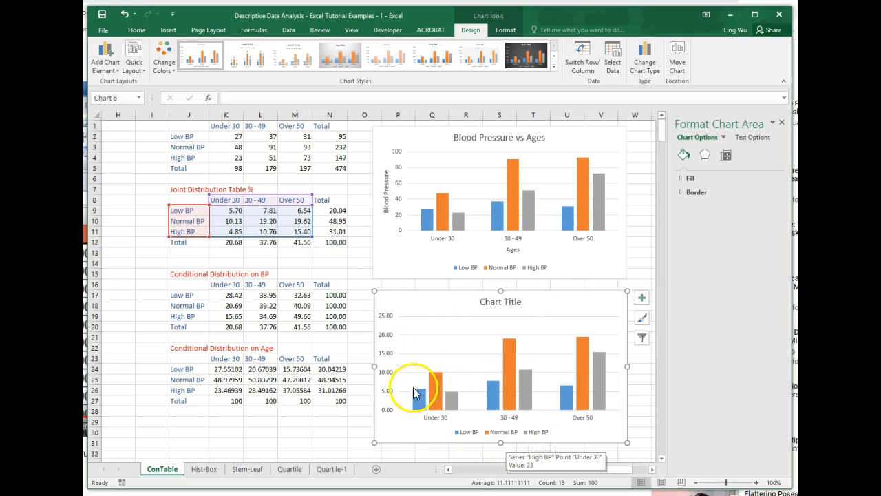
pyautogui.click(351, 425)
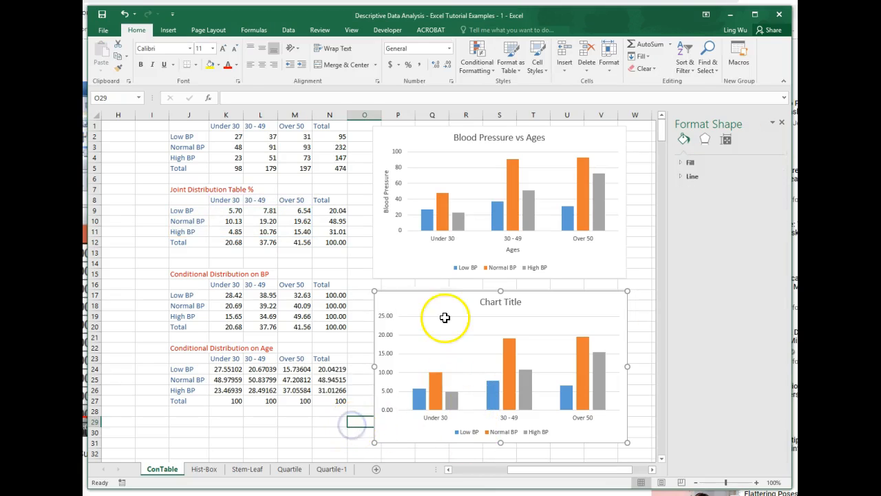
# Step: Insert a 2-D pie chart from the BP, Age and Count data in E1:G10 and place it below that table
pyautogui.moveTo(517, 473); pyautogui.dragTo(482, 472)
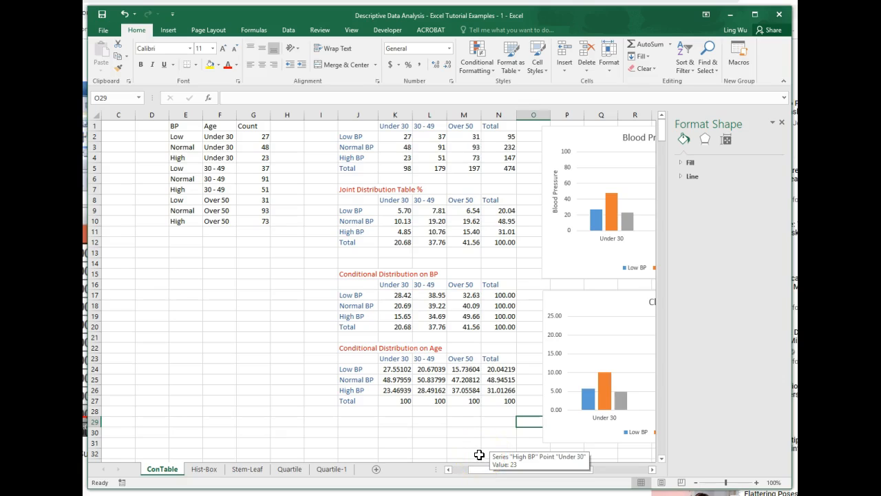
pyautogui.click(499, 473)
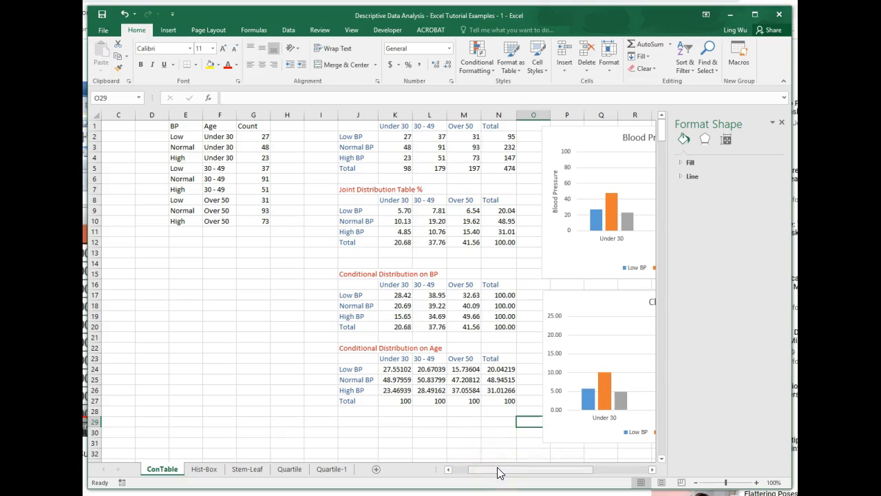
pyautogui.moveTo(500, 472); pyautogui.dragTo(490, 470)
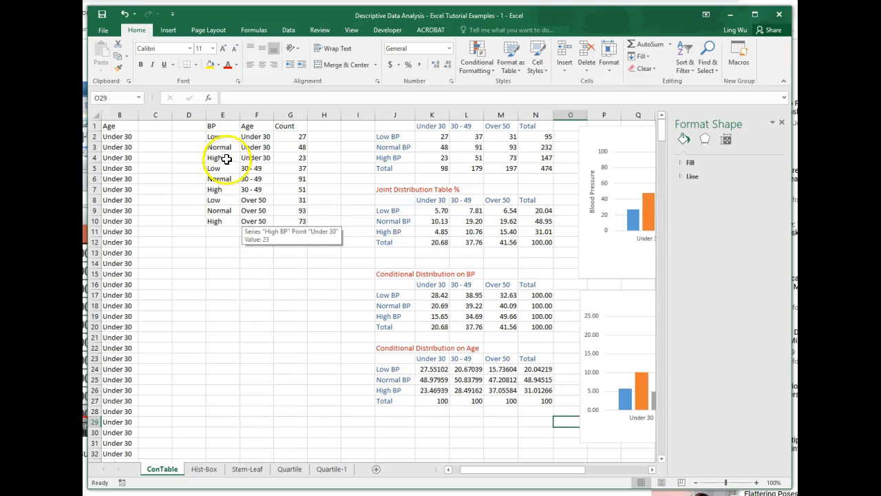
pyautogui.click(221, 130)
pyautogui.moveTo(220, 130); pyautogui.dragTo(286, 226)
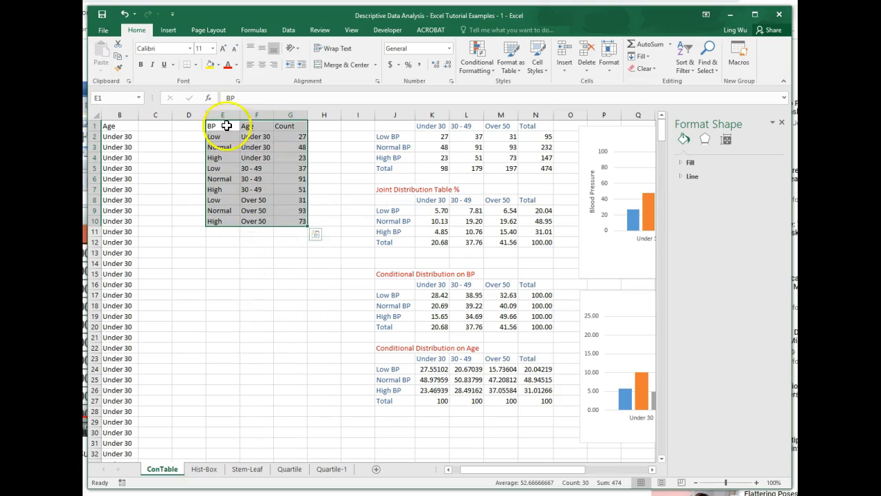
pyautogui.click(168, 31)
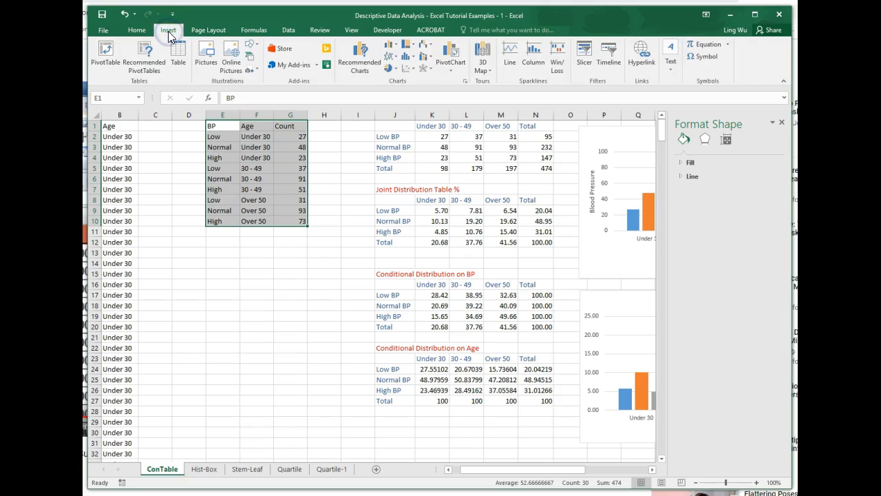
pyautogui.click(390, 69)
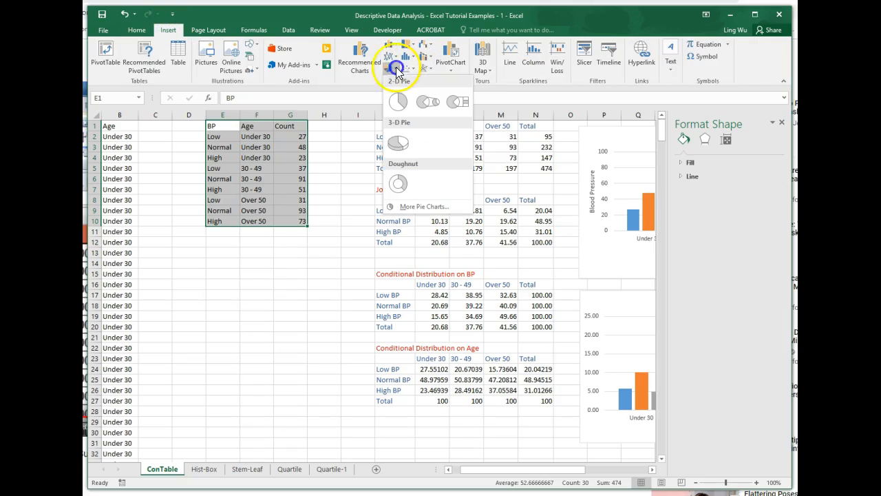
pyautogui.click(398, 101)
pyautogui.moveTo(317, 235)
pyautogui.mouseDown()
pyautogui.moveTo(282, 240)
pyautogui.moveTo(206, 301)
pyautogui.moveTo(180, 295)
pyautogui.moveTo(177, 265)
pyautogui.mouseUp()
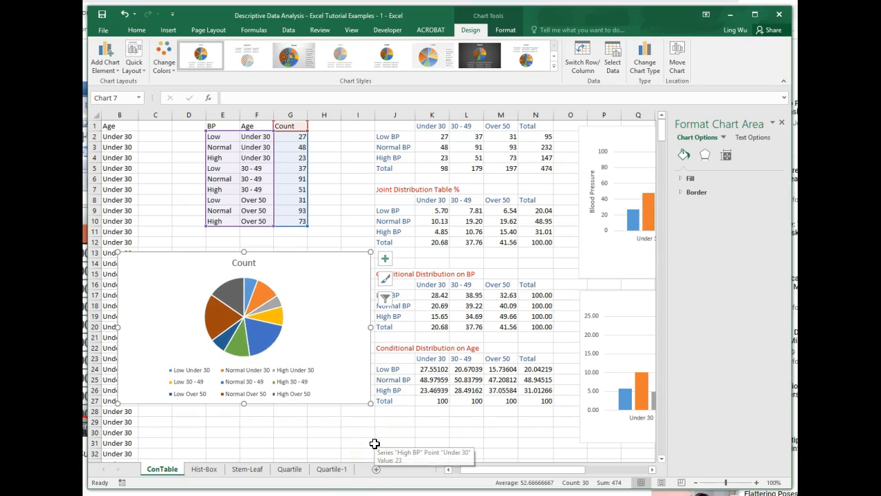
pyautogui.moveTo(256, 341); pyautogui.dragTo(237, 295)
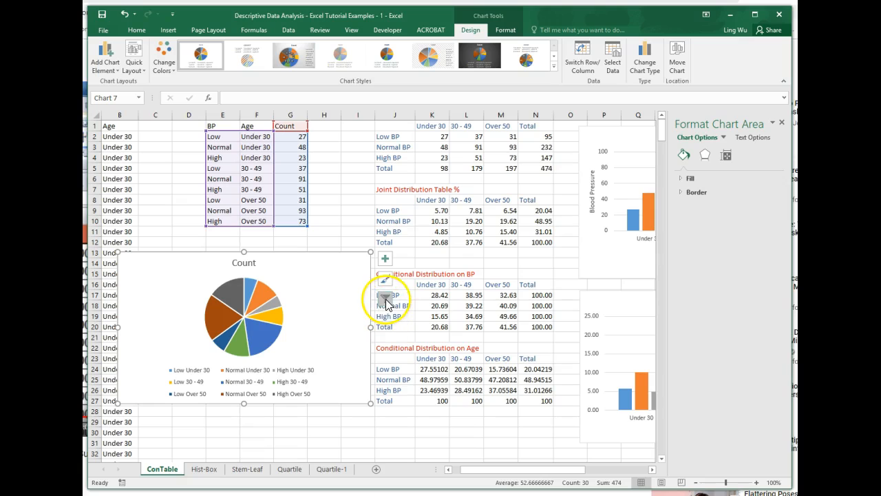
# Step: Preview chart styles 3, 8 and 9 on the pie chart to compare their labels and legends
pyautogui.click(385, 300)
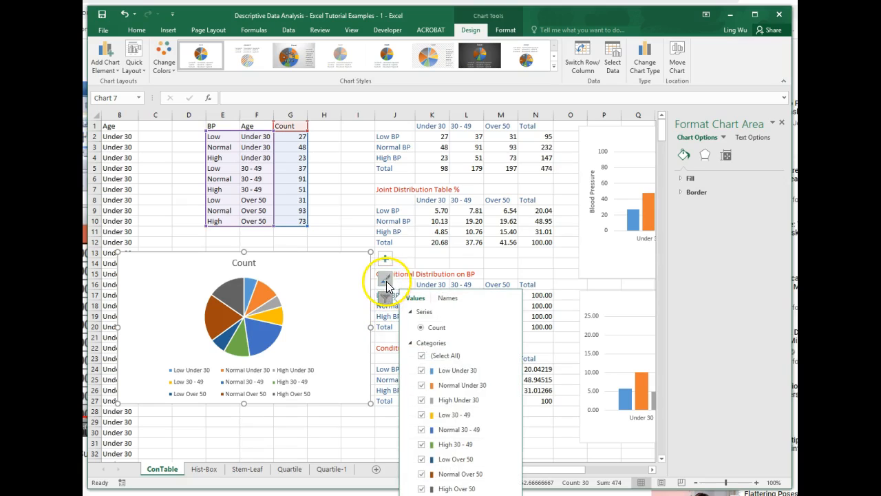
pyautogui.click(384, 279)
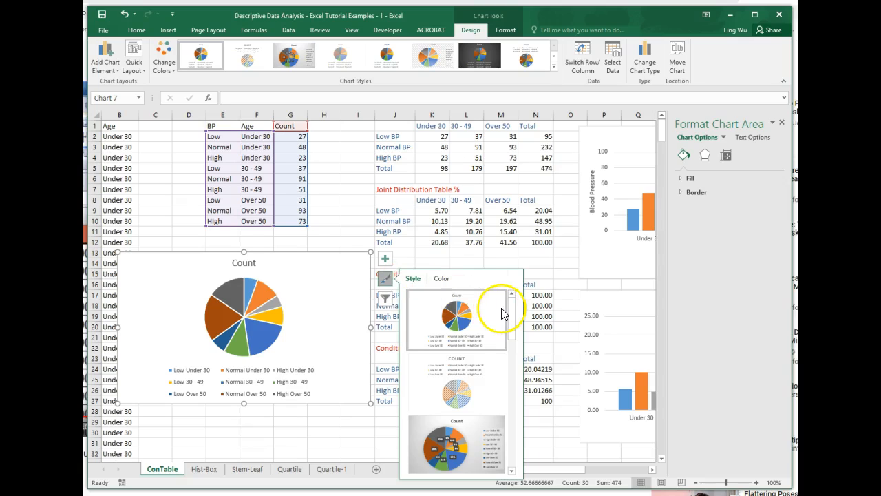
pyautogui.moveTo(512, 323); pyautogui.dragTo(514, 336)
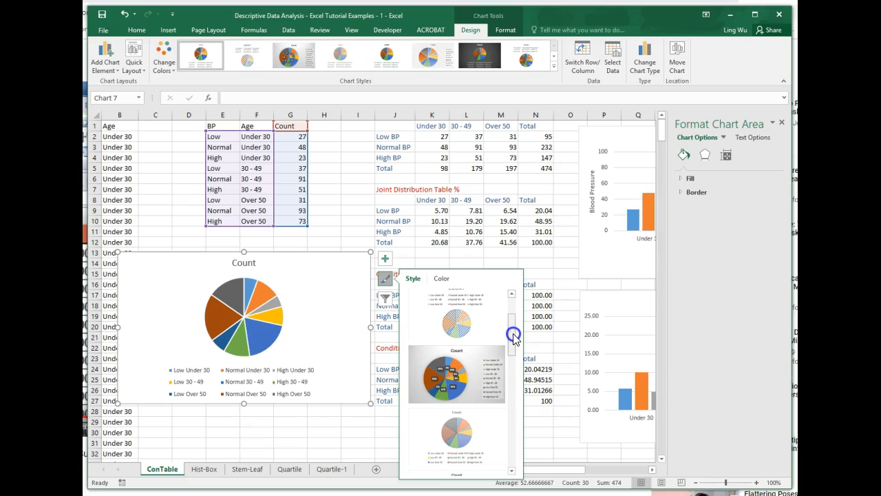
pyautogui.click(459, 381)
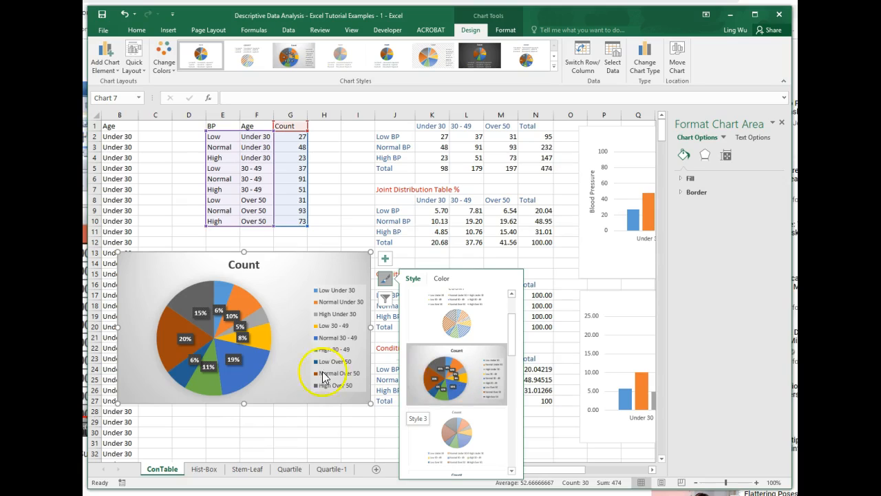
pyautogui.click(451, 385)
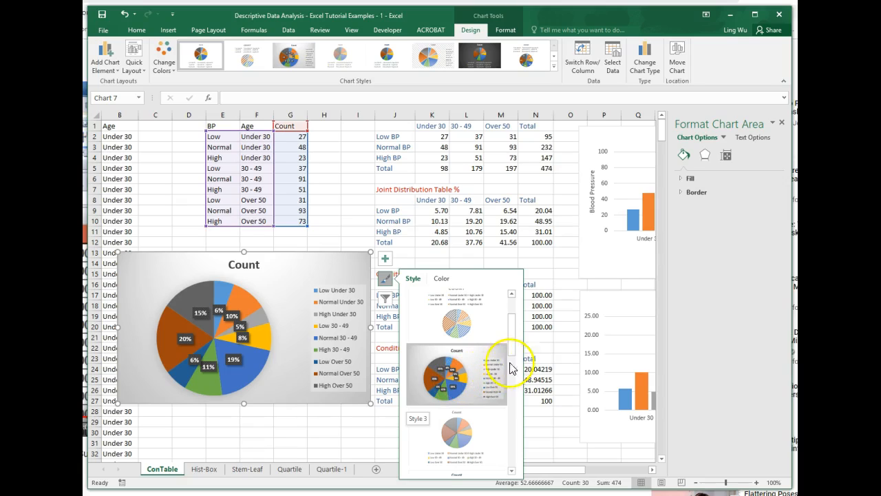
pyautogui.moveTo(513, 353); pyautogui.dragTo(511, 421)
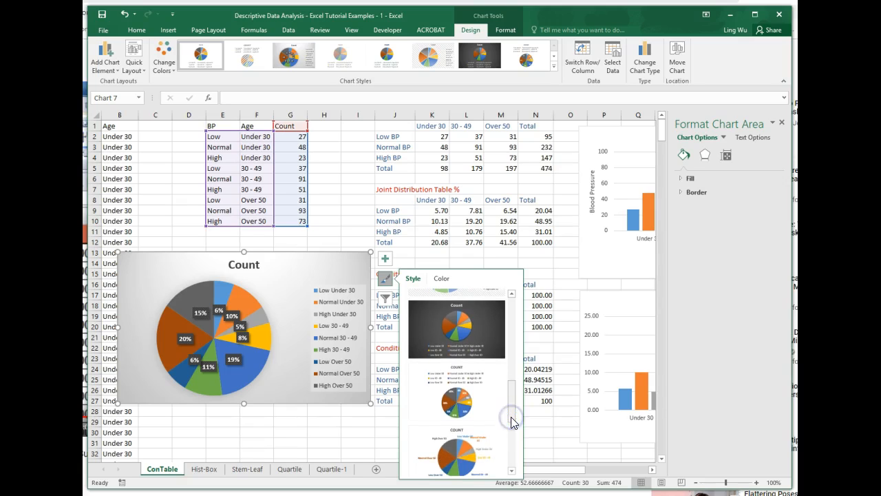
pyautogui.click(466, 406)
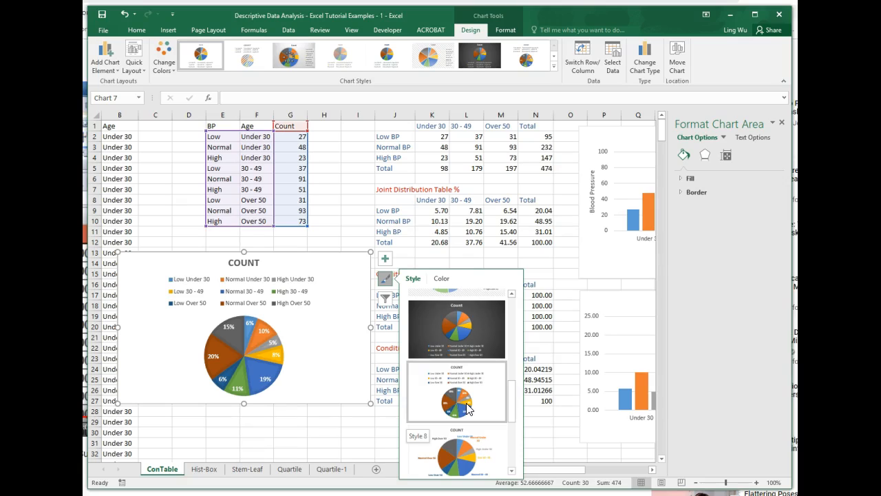
pyautogui.moveTo(512, 403); pyautogui.dragTo(510, 431)
pyautogui.click(450, 360)
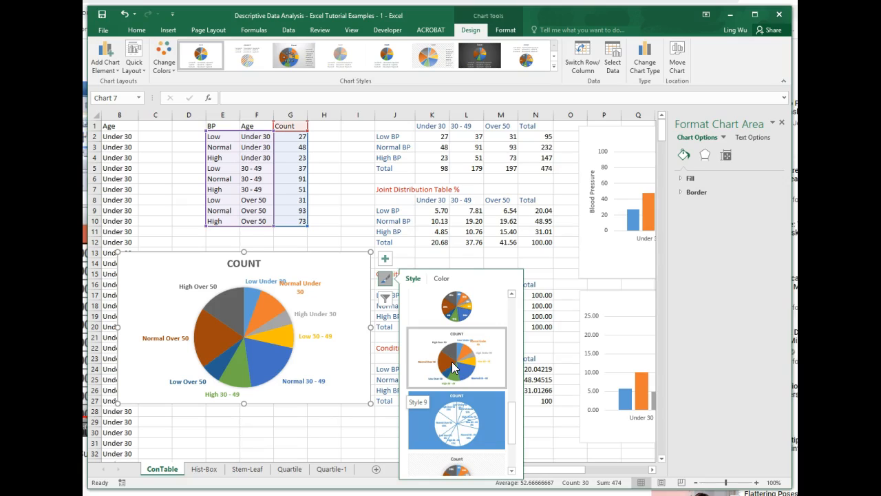
# Step: Apply chart Style 3, with the grey gradient background and percentage labels, to the pie chart
pyautogui.click(513, 422)
pyautogui.moveTo(514, 423); pyautogui.dragTo(507, 340)
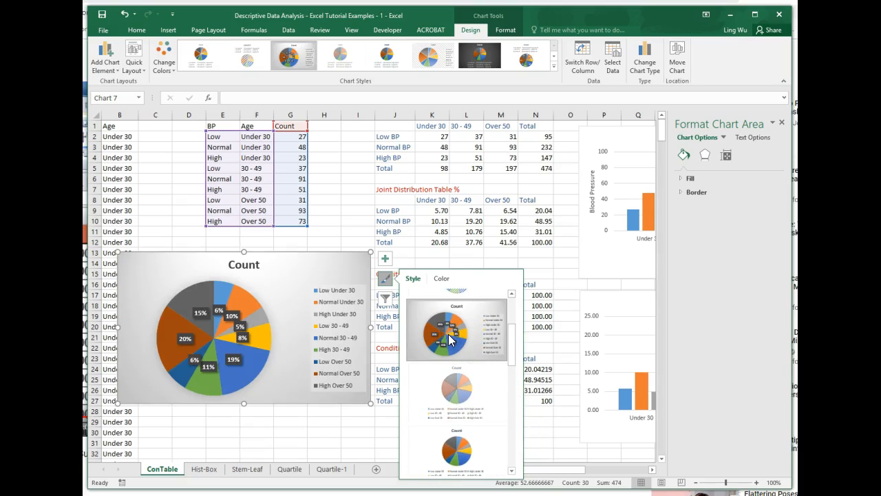
pyautogui.click(330, 429)
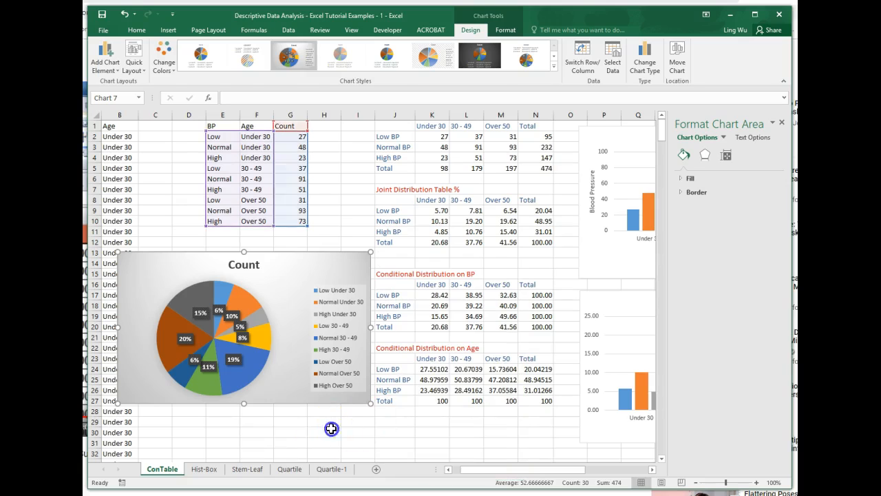
# Step: Move the pie chart slightly up and to the right so it sits directly under the count data, and deselect it
pyautogui.moveTo(198, 261); pyautogui.dragTo(205, 243)
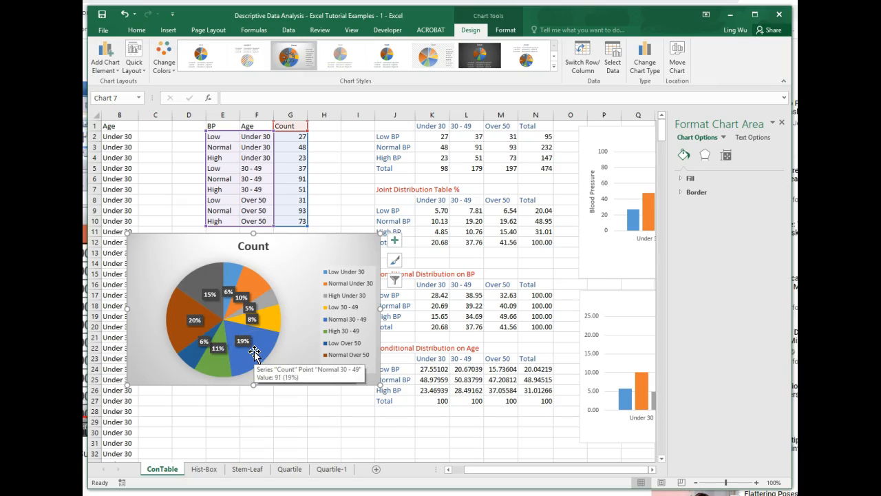
pyautogui.click(367, 319)
pyautogui.moveTo(361, 327); pyautogui.dragTo(215, 308)
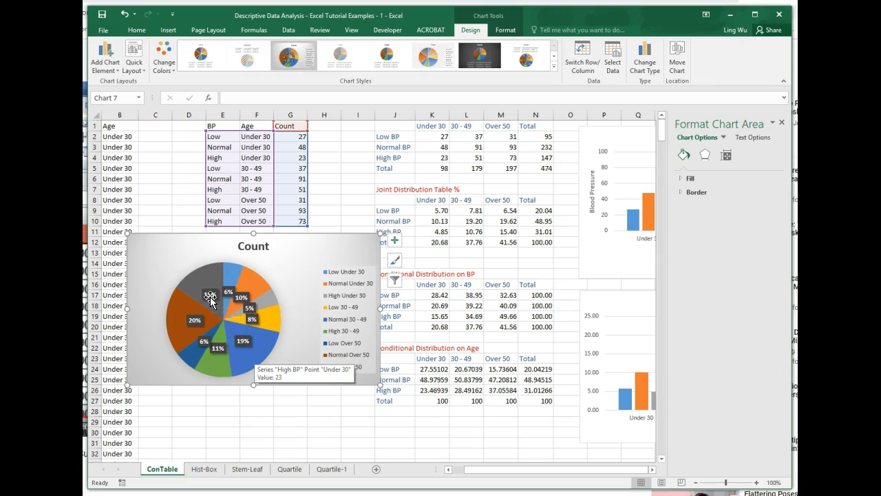
pyautogui.click(231, 313)
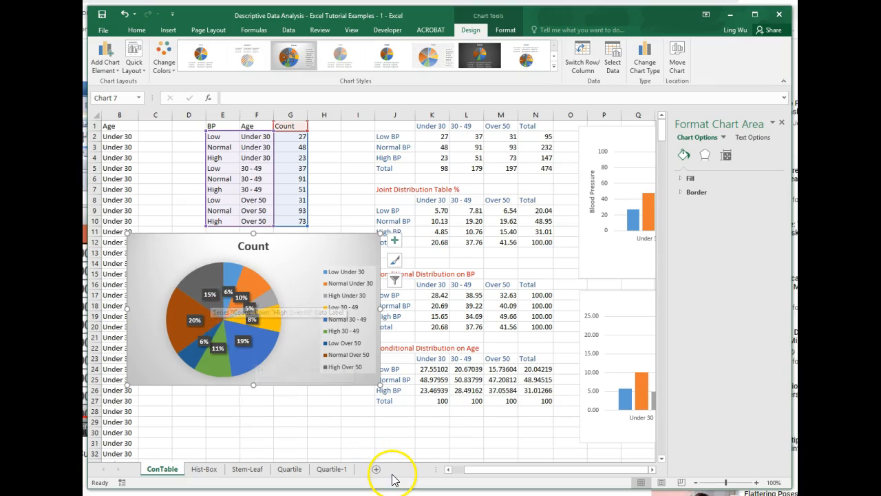
pyautogui.click(199, 297)
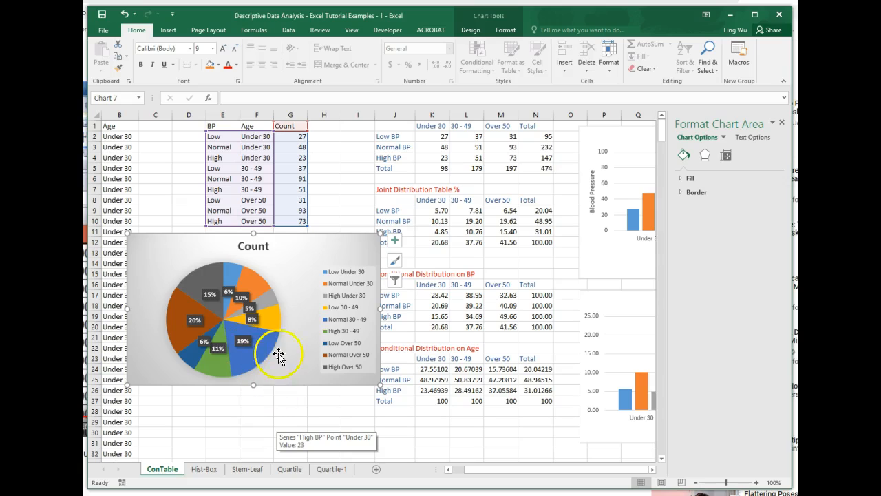
pyautogui.click(262, 411)
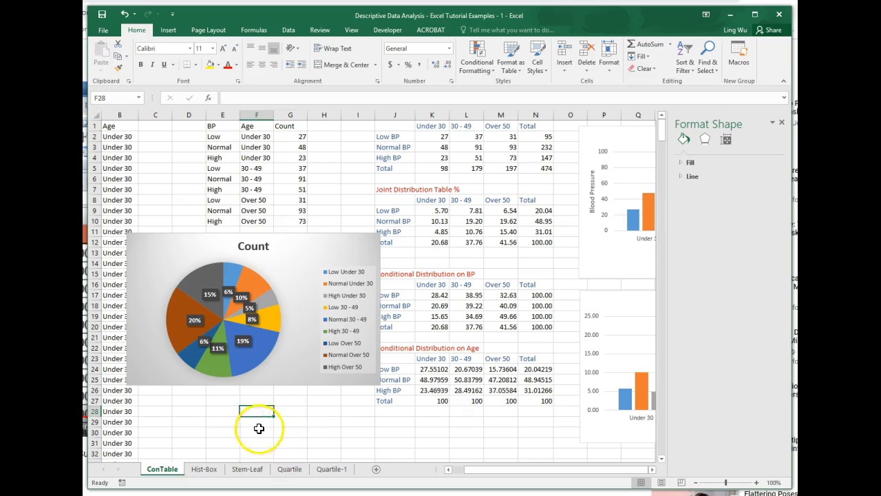
# Step: Switch to the Hist-Box sheet and look through the Nisson mpg values in column A
pyautogui.click(205, 469)
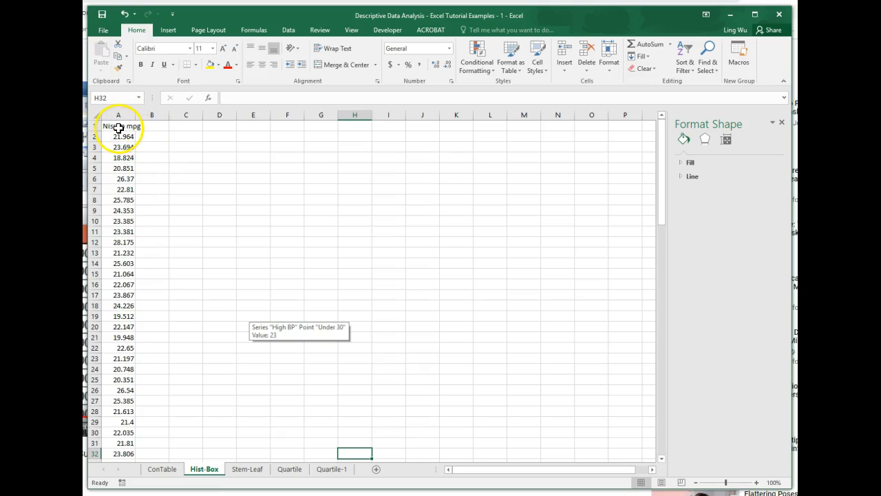
pyautogui.scroll(-18, 130, 255)
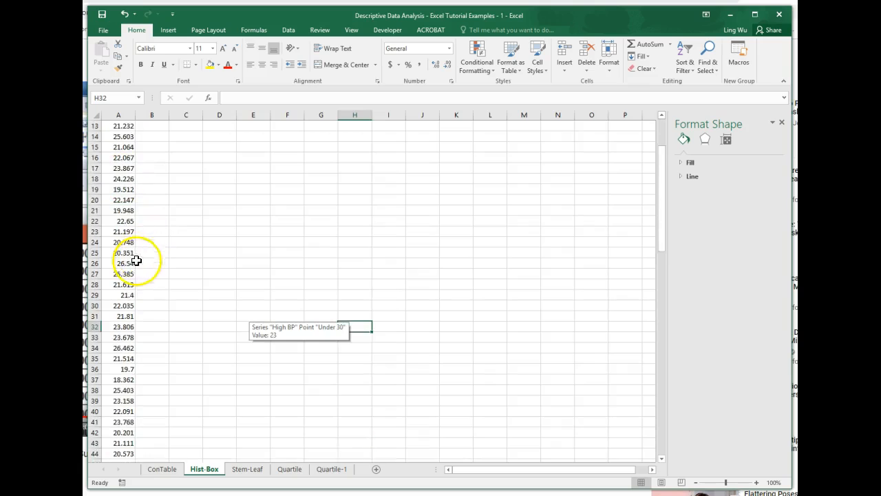
pyautogui.scroll(-8, 121, 286)
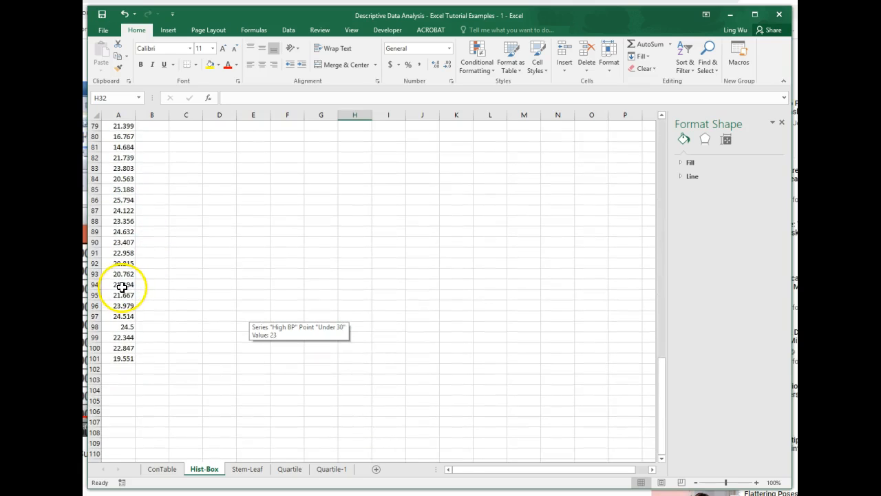
pyautogui.scroll(17, 128, 359)
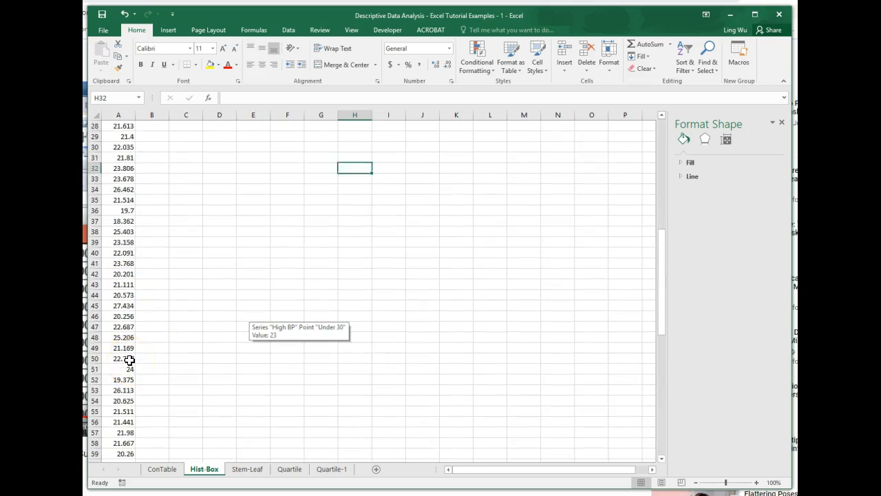
pyautogui.scroll(9, 129, 359)
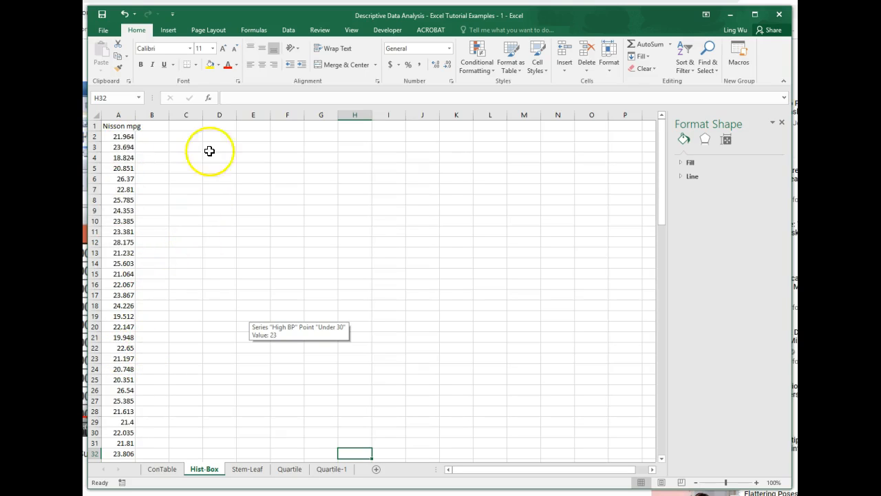
# Step: Insert a histogram of the Nisson mpg data in A1:A101 and move it beside the upper rows of the data
pyautogui.click(120, 113)
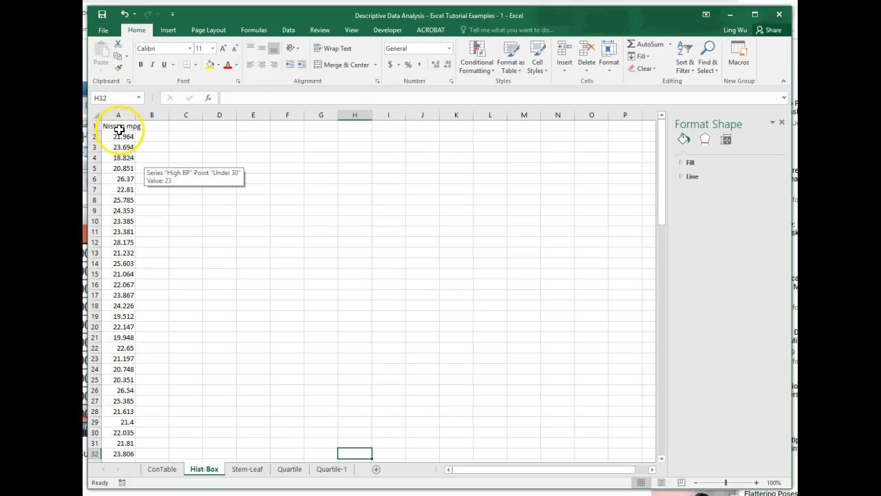
pyautogui.click(119, 127)
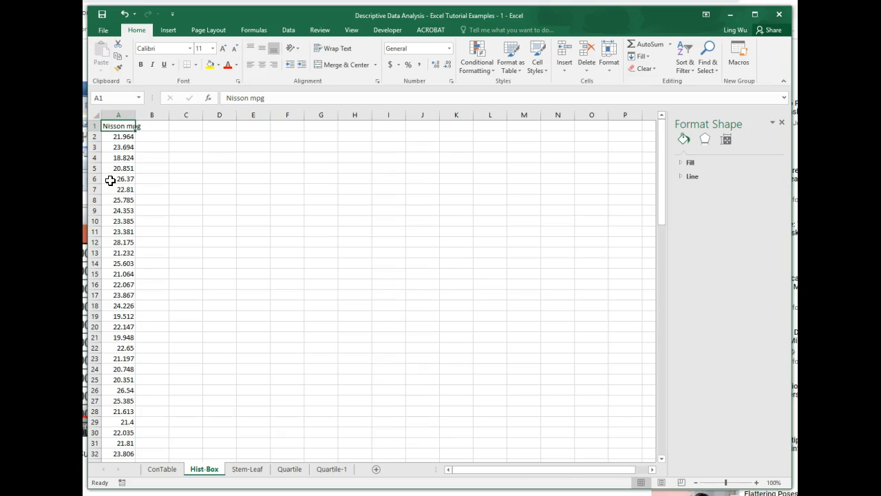
pyautogui.hotkey('ctrl', 'shift', 'Down')
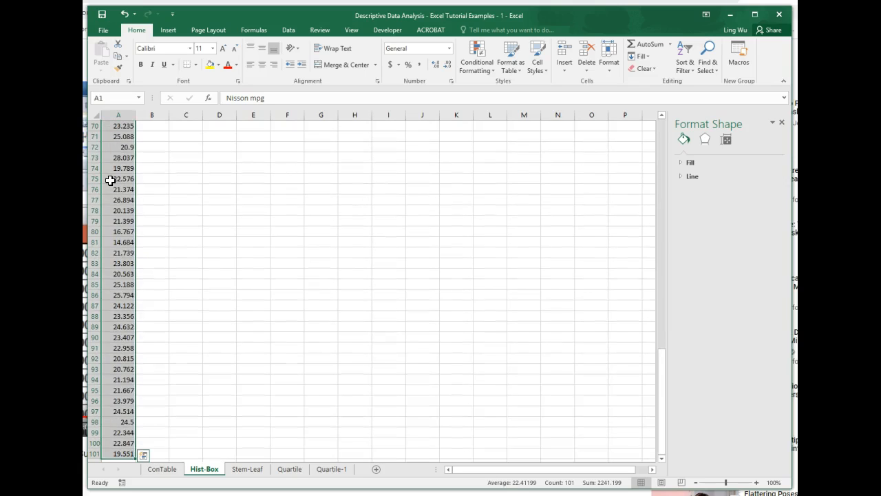
pyautogui.scroll(14, 131, 351)
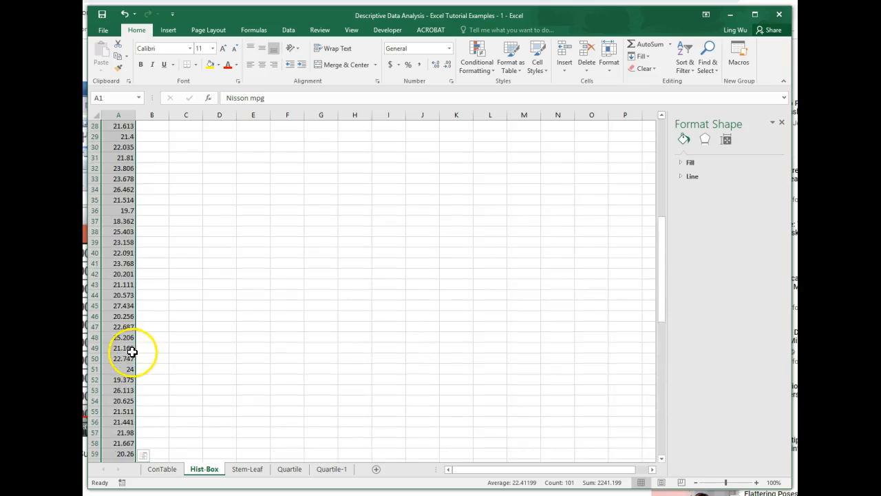
pyautogui.scroll(9, 130, 351)
pyautogui.scroll(-20, 116, 407)
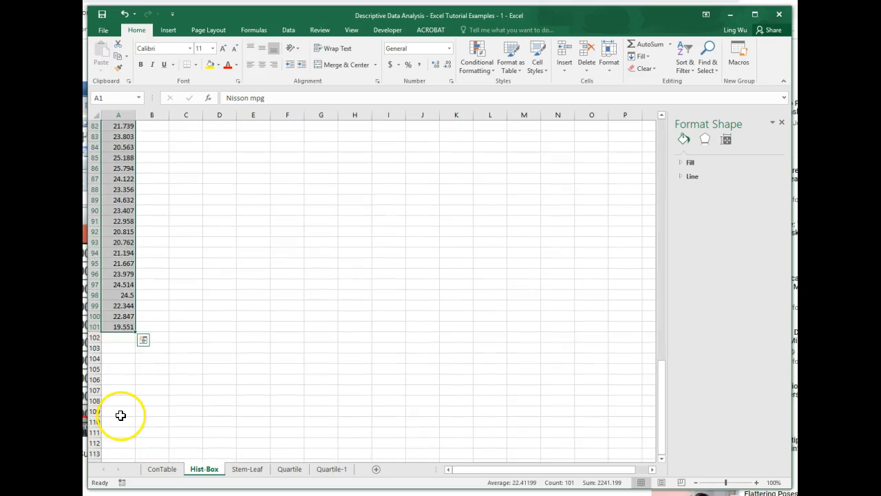
pyautogui.scroll(20, 188, 347)
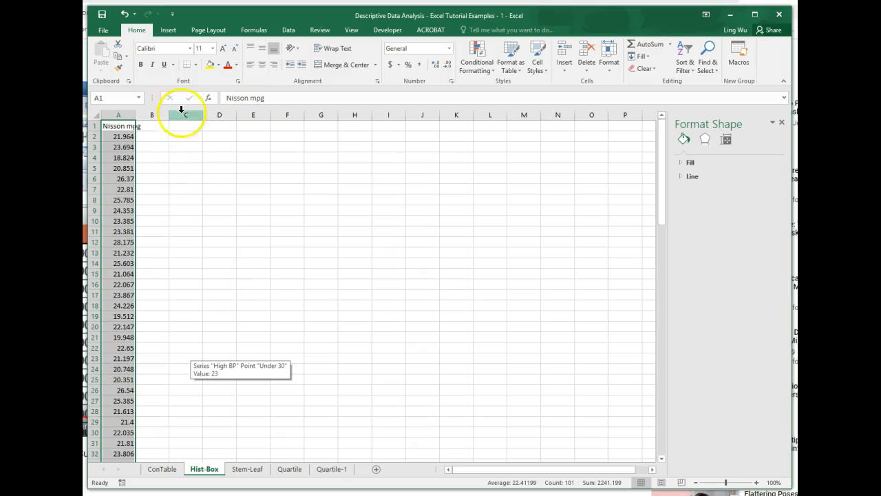
pyautogui.click(170, 33)
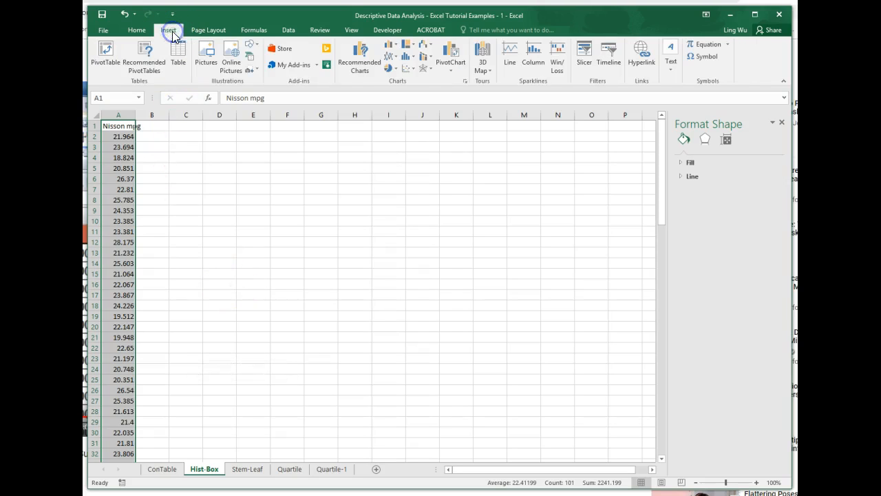
pyautogui.click(415, 60)
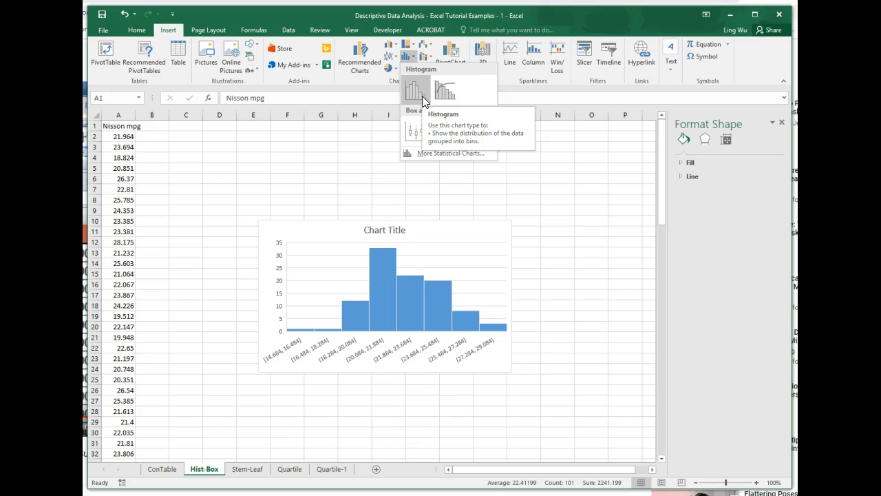
pyautogui.click(422, 95)
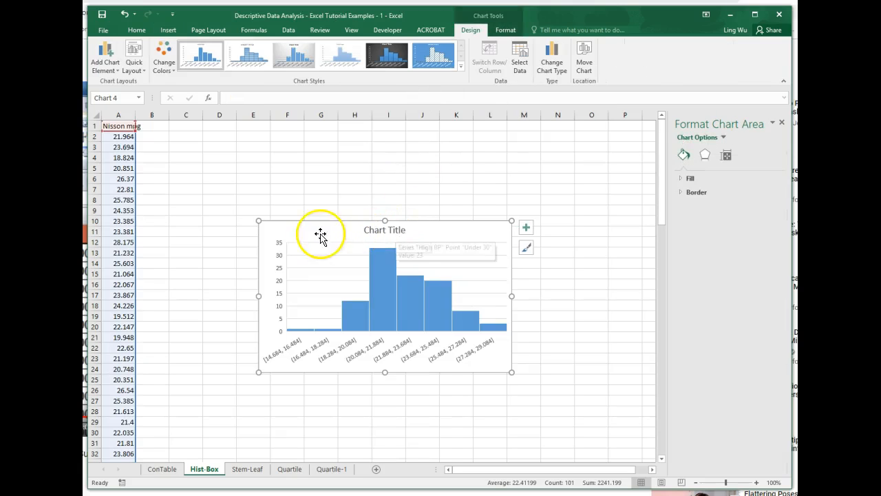
pyautogui.moveTo(311, 227); pyautogui.dragTo(254, 145)
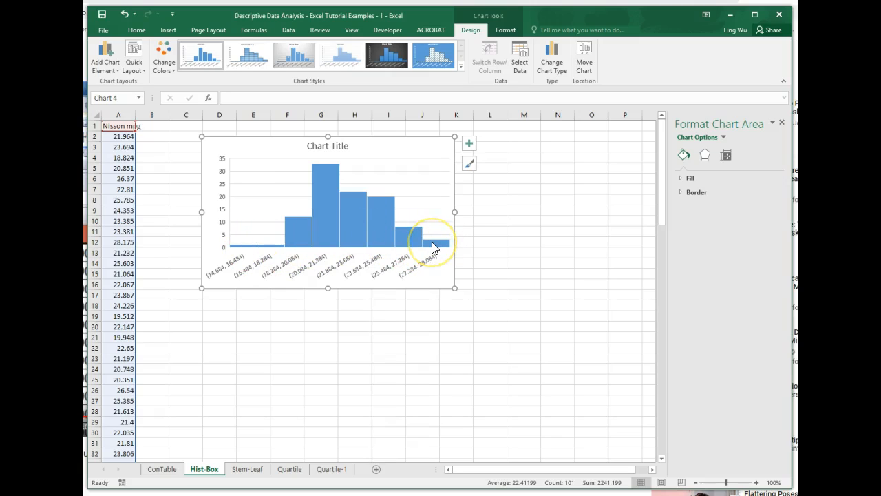
# Step: Examine individual histogram bars to compare their frequencies with the bin ranges on the horizontal axis
pyautogui.click(304, 237)
pyautogui.click(303, 237)
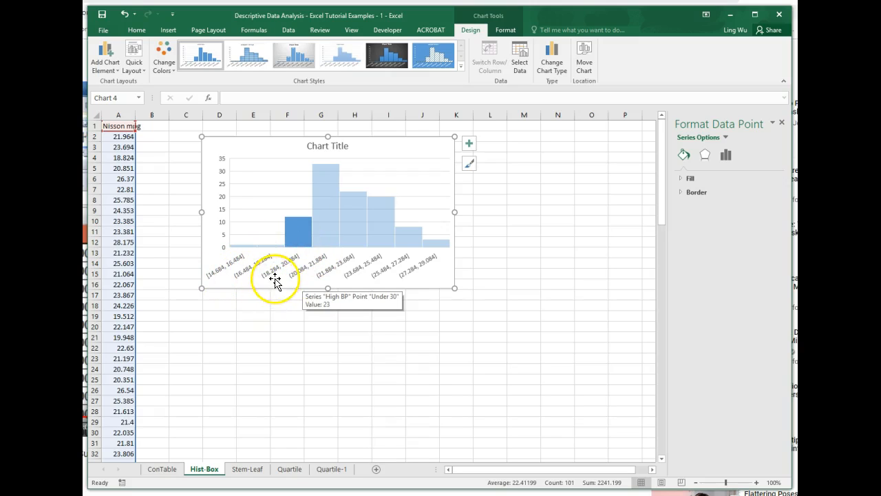
pyautogui.moveTo(300, 235)
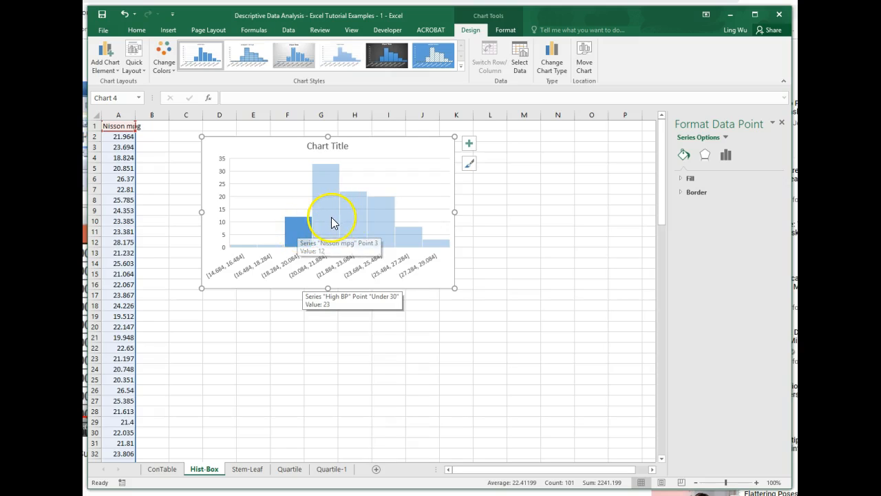
pyautogui.click(327, 228)
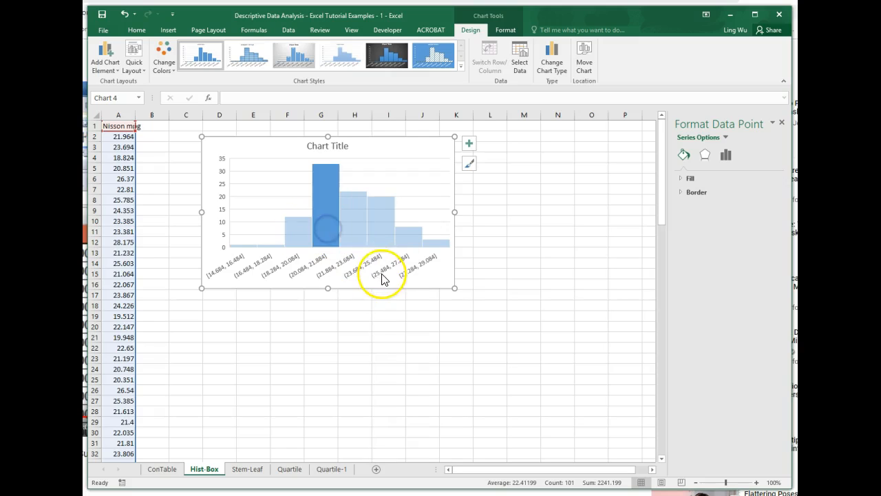
pyautogui.click(444, 280)
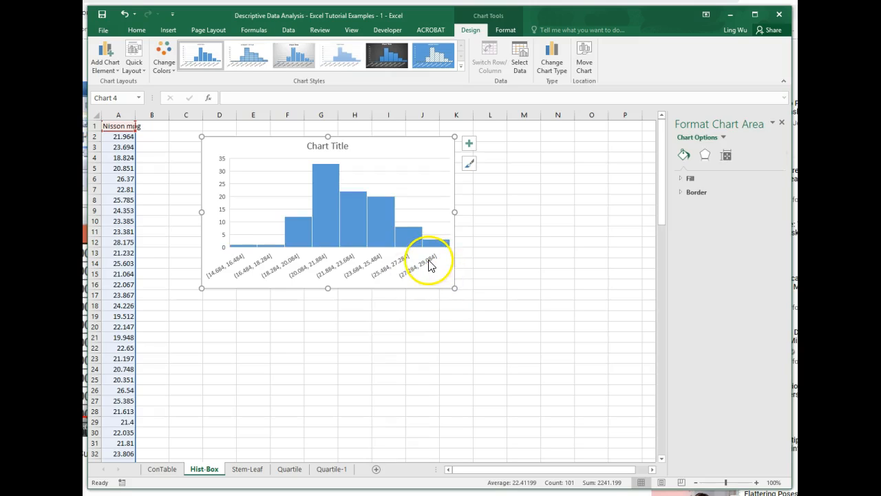
pyautogui.moveTo(361, 226)
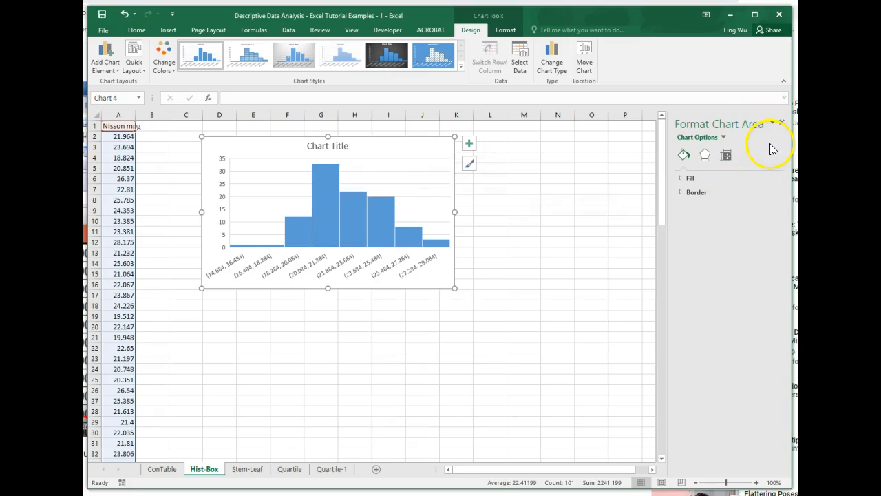
# Step: Set the number of bins on the histogram's horizontal category axis to 12, widening the formatting pane to reach the value
pyautogui.click(723, 138)
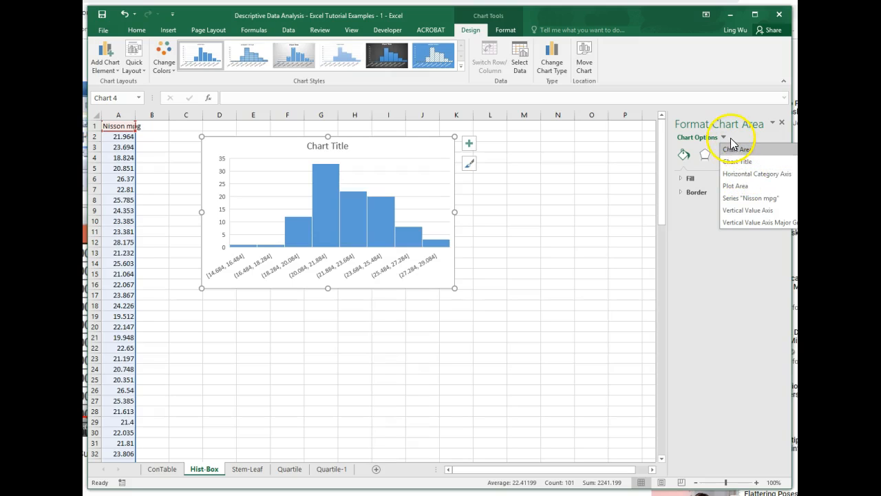
pyautogui.click(740, 175)
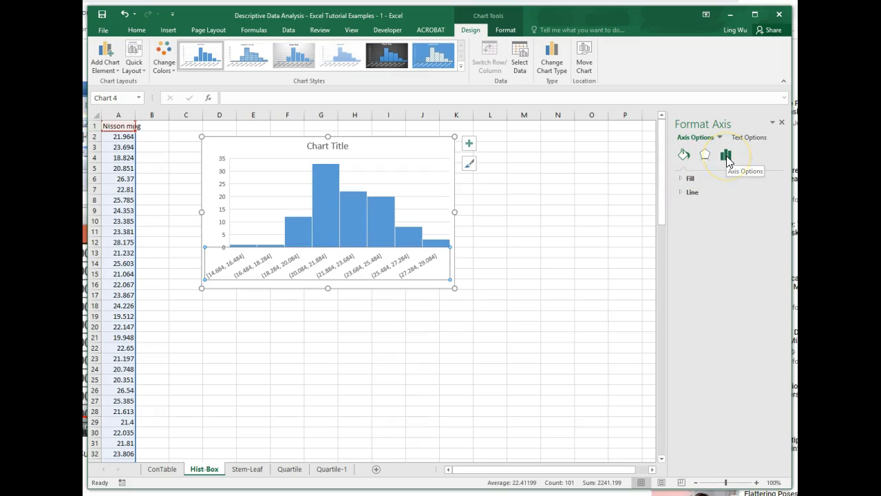
pyautogui.click(727, 158)
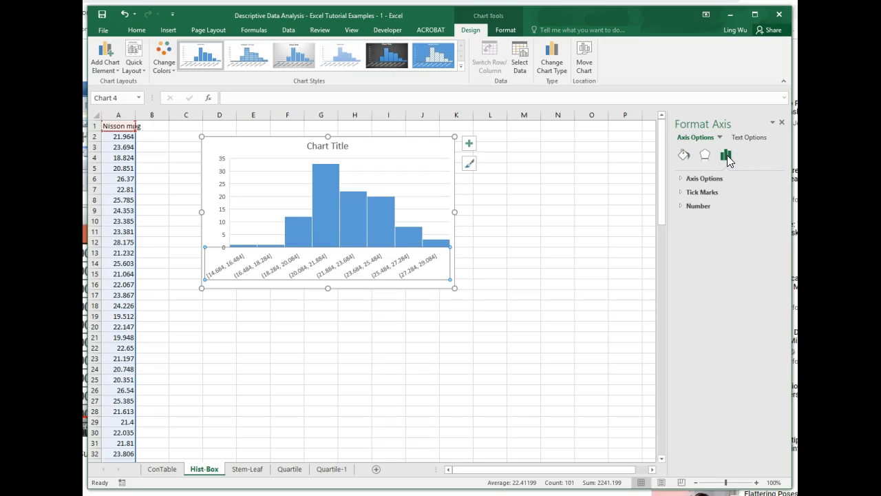
pyautogui.click(680, 177)
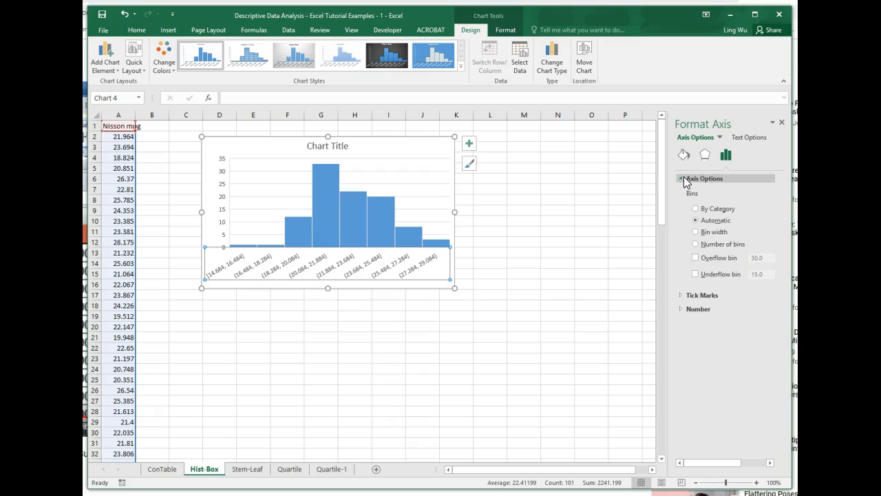
pyautogui.click(695, 244)
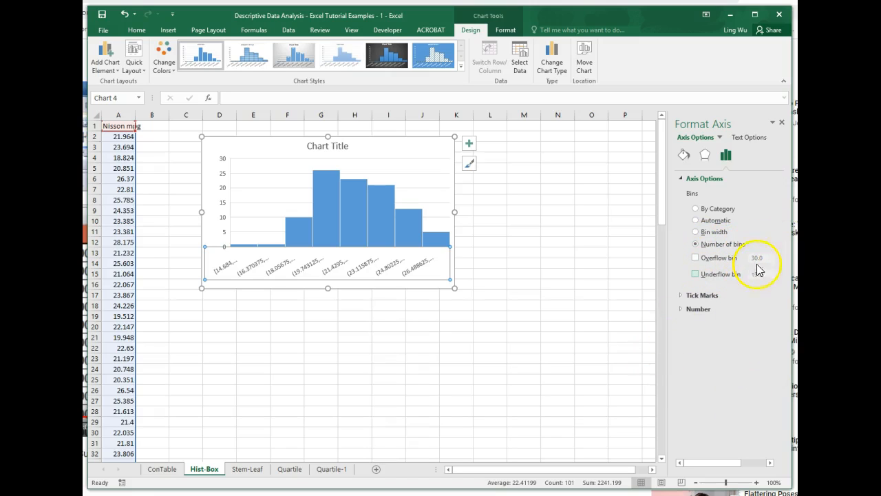
pyautogui.moveTo(667, 376); pyautogui.dragTo(595, 376)
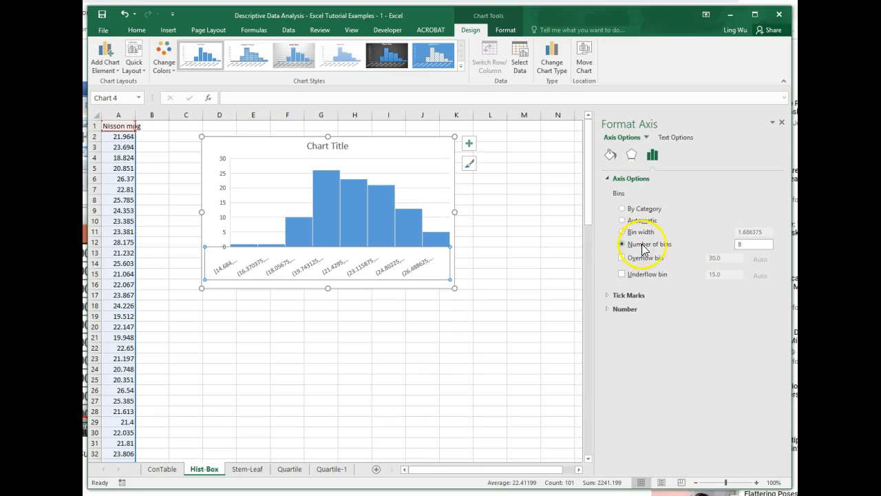
pyautogui.doubleClick(740, 244)
pyautogui.write('12')
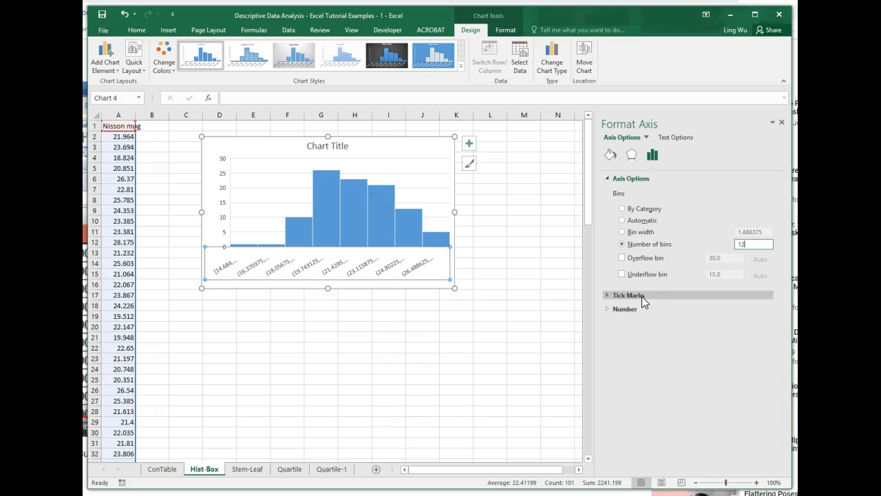
pyautogui.press('Return')
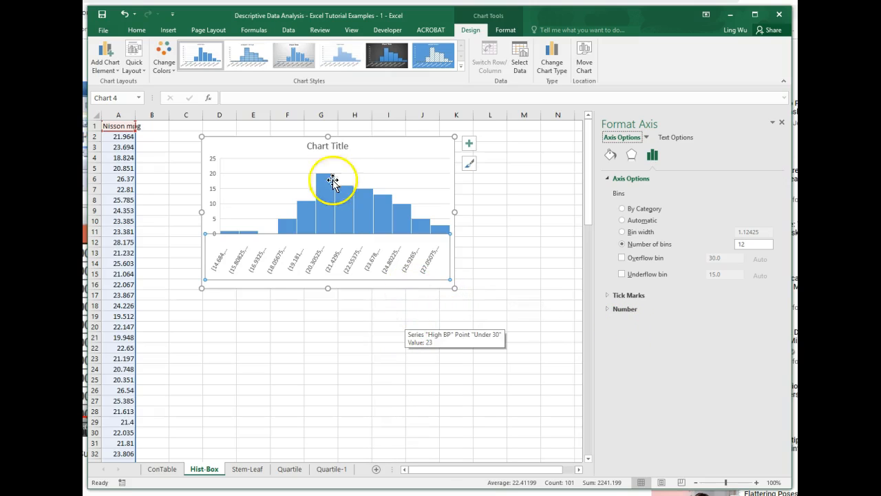
# Step: Replace the chart's placeholder title with "Histogram of MPG" and deselect the chart
pyautogui.click(335, 145)
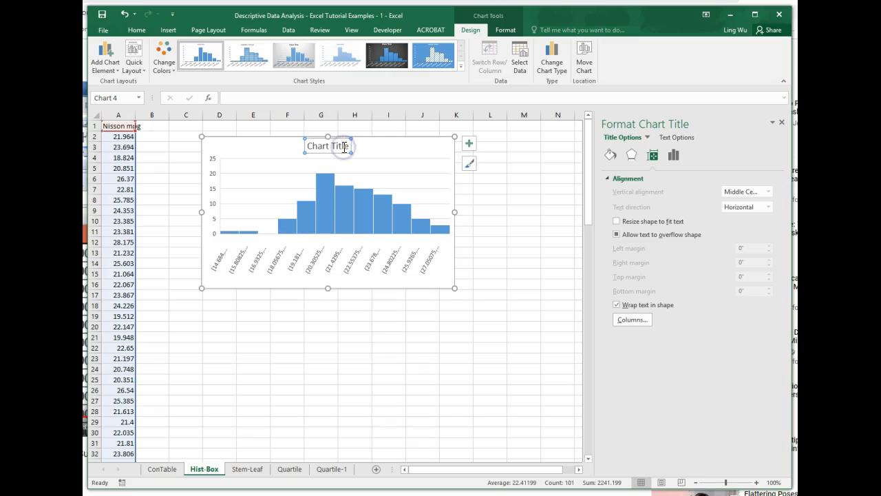
pyautogui.moveTo(349, 146); pyautogui.dragTo(306, 146)
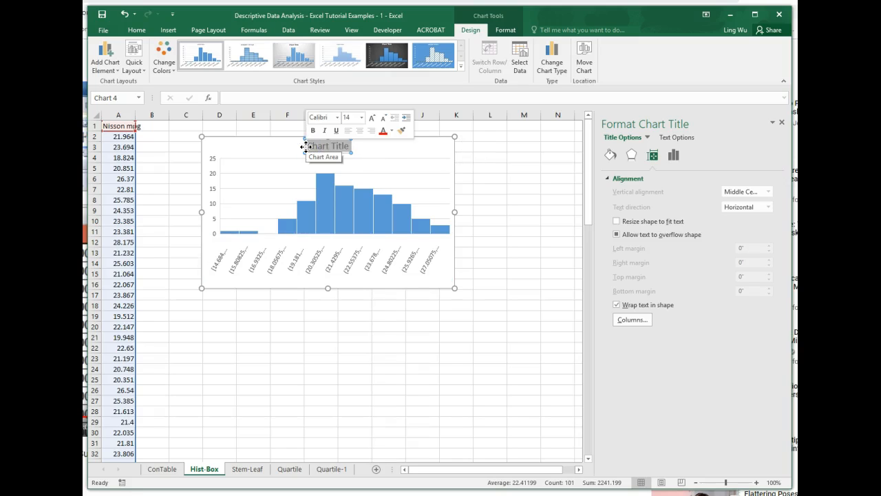
pyautogui.write('Histogram of')
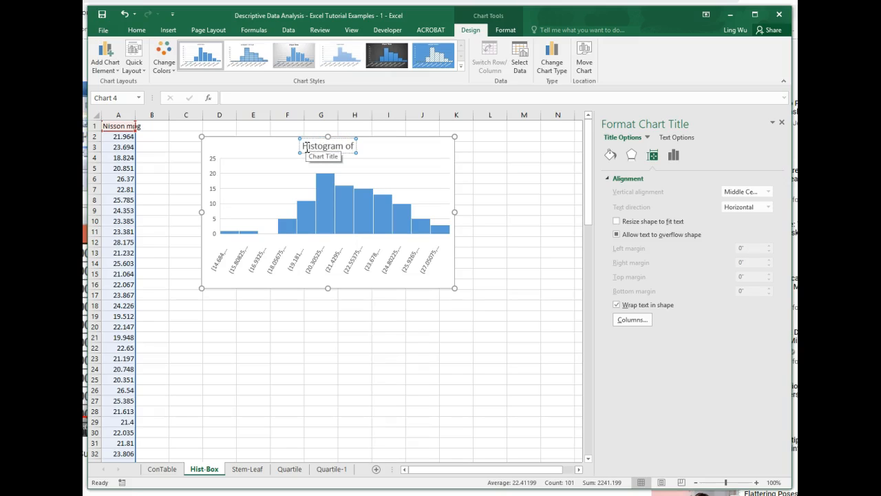
pyautogui.write(' MPG')
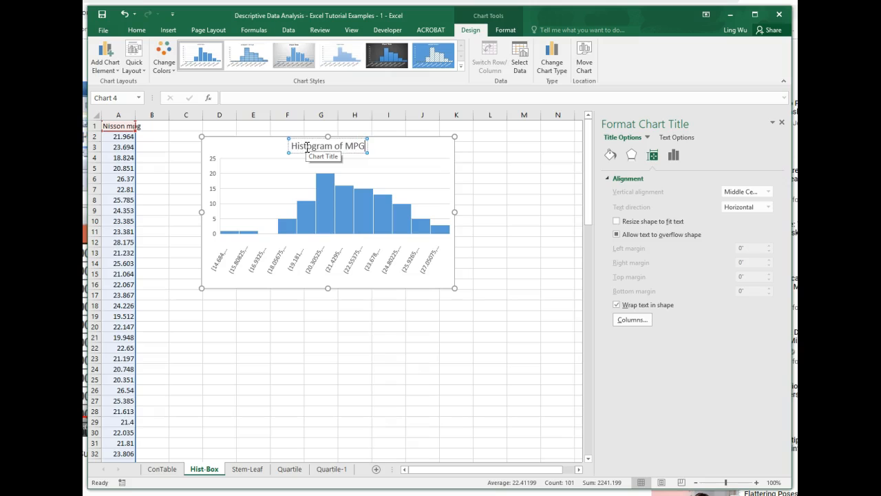
pyautogui.click(374, 345)
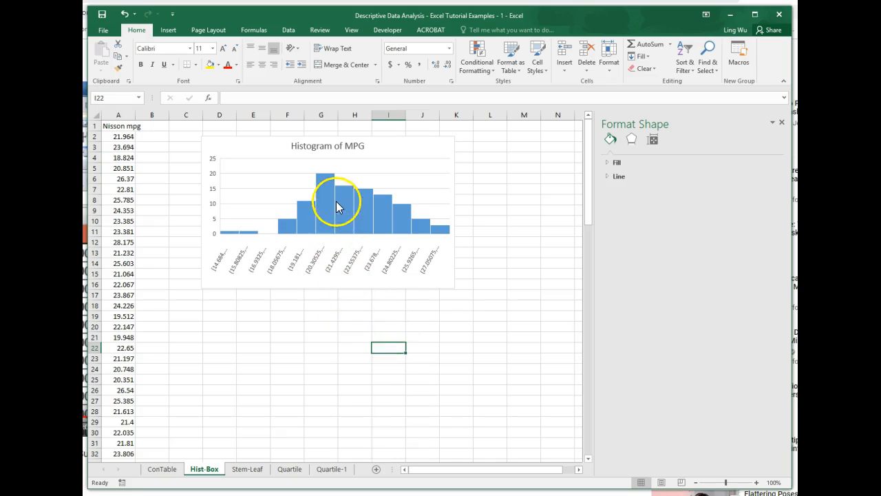
# Step: Stretch the histogram's lower edge down to about row 19 to make room for the full bin labels, and deselect it
pyautogui.moveTo(330, 196)
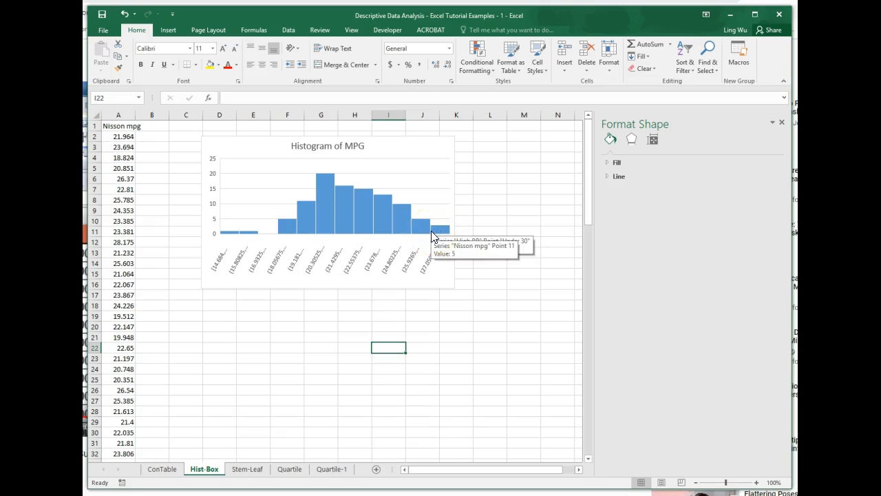
pyautogui.click(316, 286)
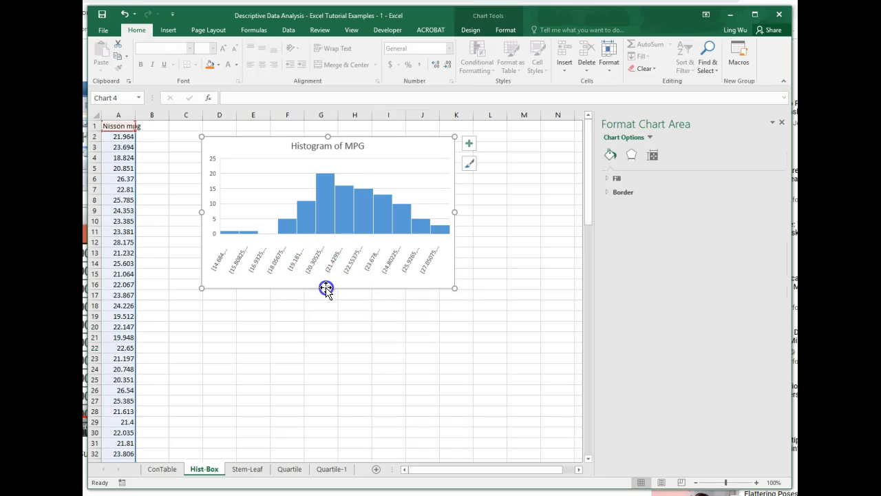
pyautogui.moveTo(326, 287); pyautogui.dragTo(328, 318)
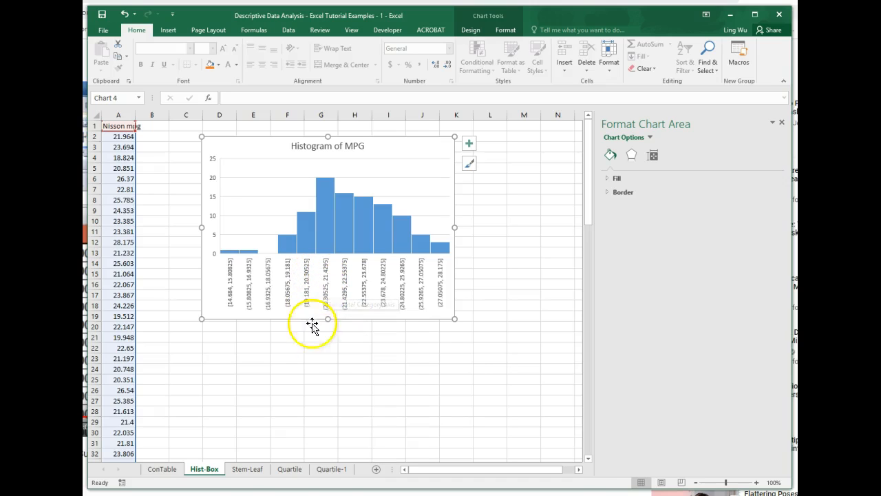
pyautogui.click(325, 183)
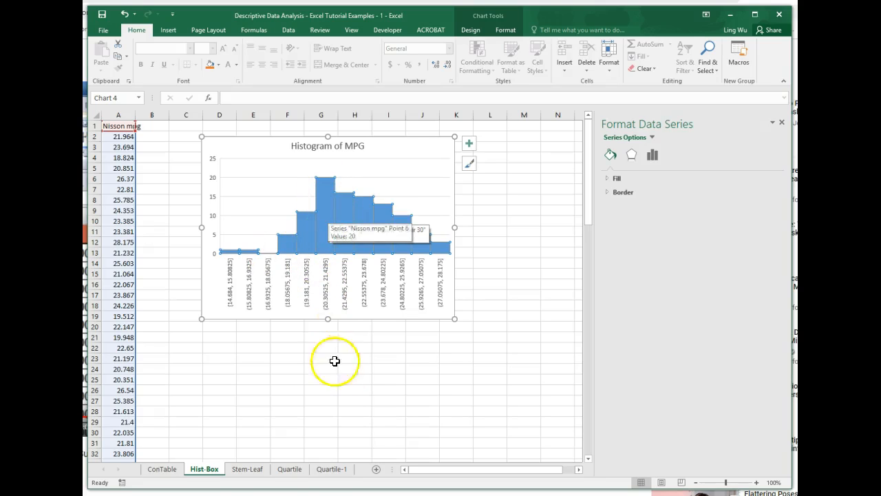
pyautogui.click(366, 345)
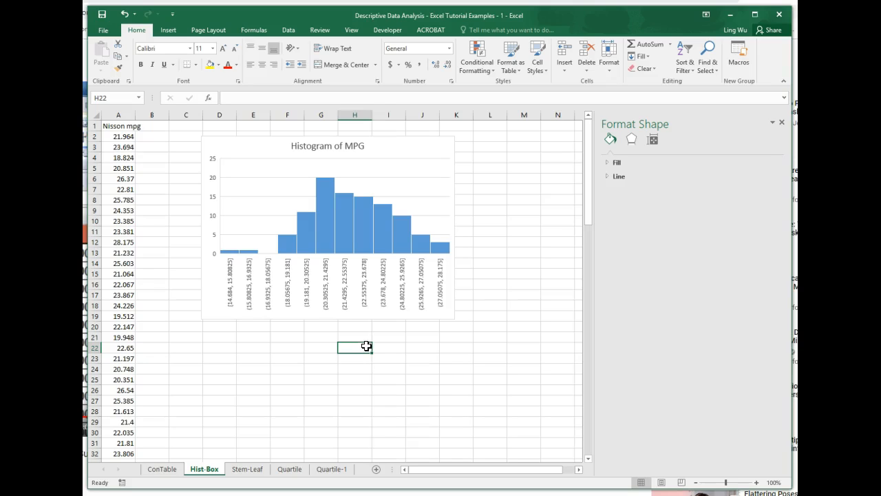
# Step: Insert a Box and Whisker chart from the whole Nisson mpg column, including its header, on the Hist-Box sheet
pyautogui.click(116, 128)
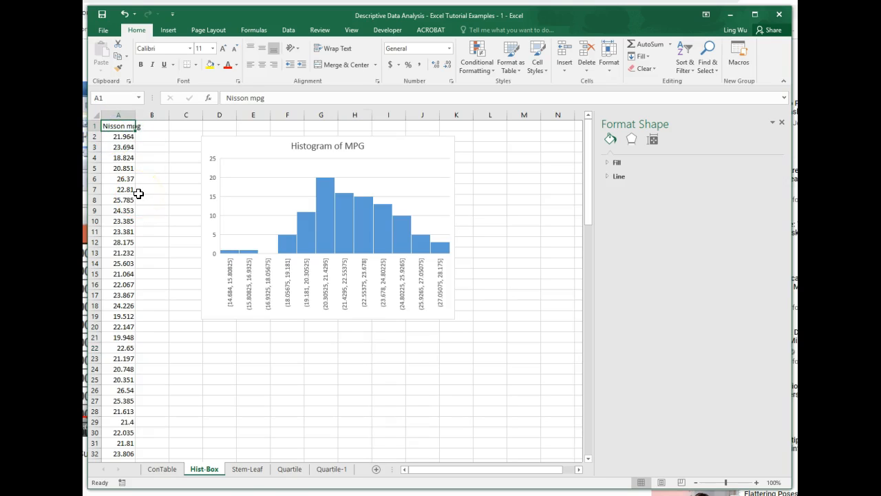
pyautogui.hotkey('ctrl', 'shift', 'Down')
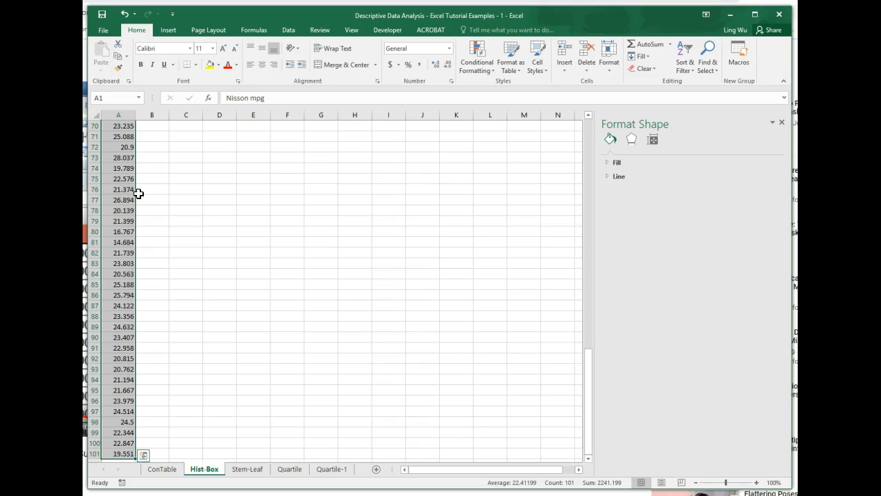
pyautogui.scroll(15, 391, 318)
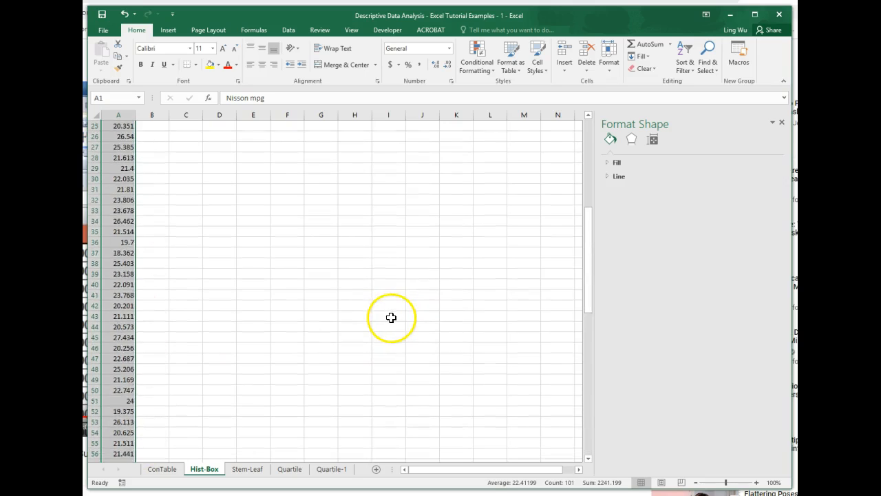
pyautogui.scroll(8, 391, 317)
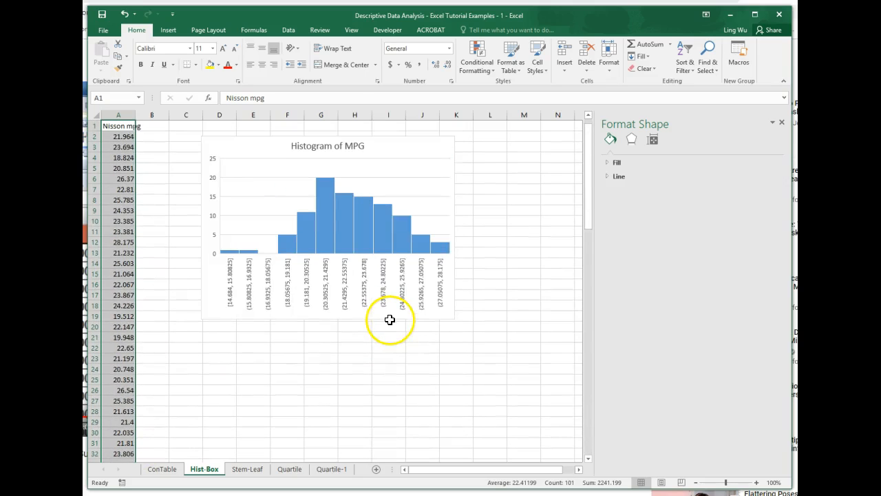
pyautogui.click(168, 31)
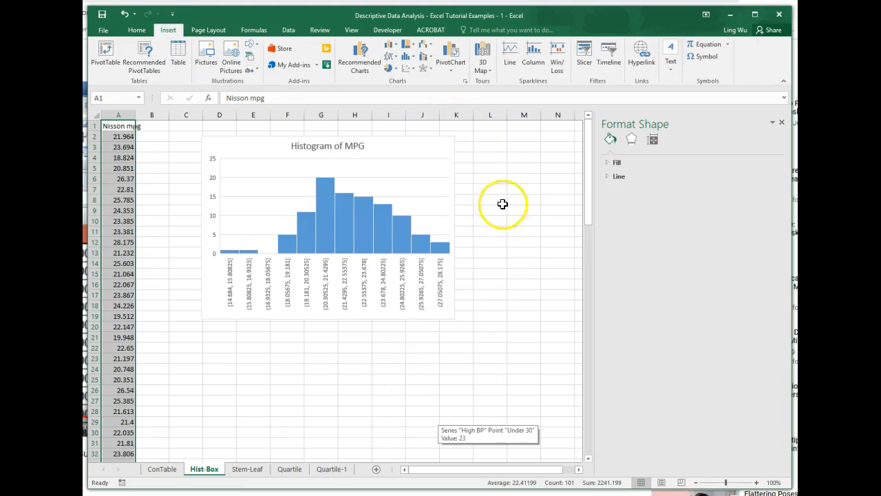
pyautogui.click(415, 58)
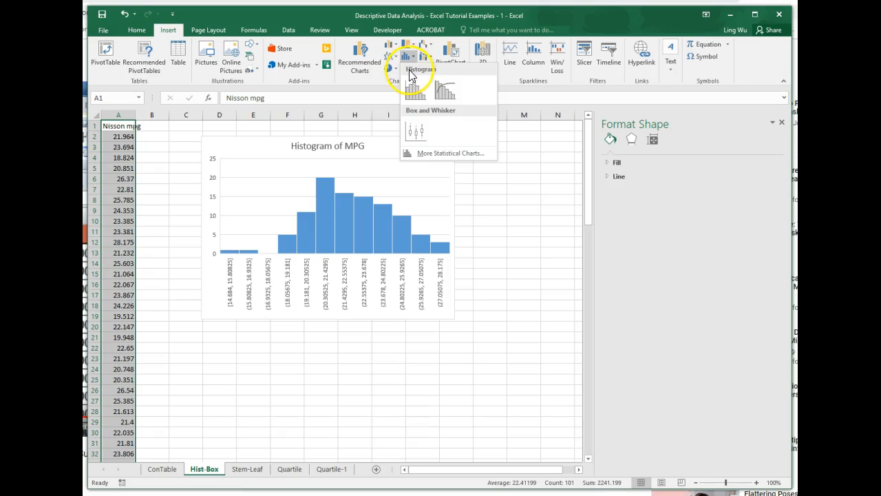
pyautogui.click(414, 131)
pyautogui.click(420, 139)
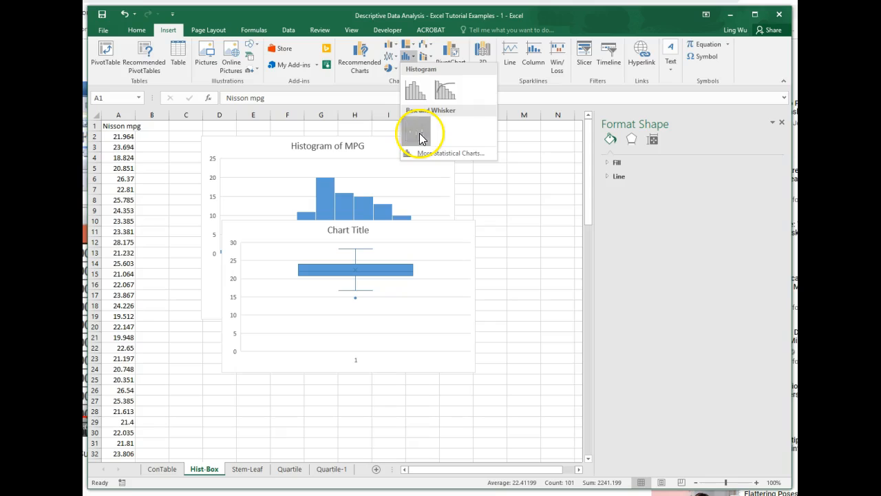
# Step: Move the box and whisker chart down so that it sits clear below the histogram, starting around row 20
pyautogui.click(454, 275)
pyautogui.moveTo(292, 240); pyautogui.dragTo(290, 337)
pyautogui.moveTo(591, 218); pyautogui.dragTo(592, 262)
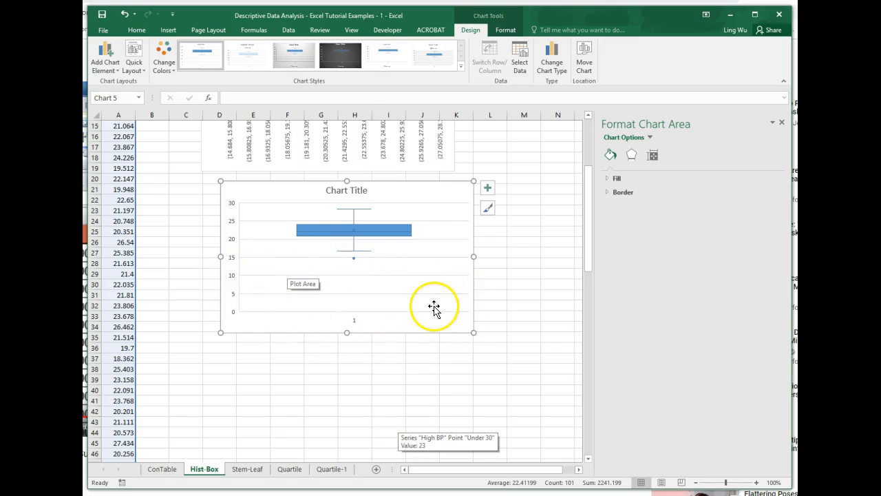
# Step: Set the minimum bound of the box plot's vertical value axis to 12
pyautogui.click(650, 137)
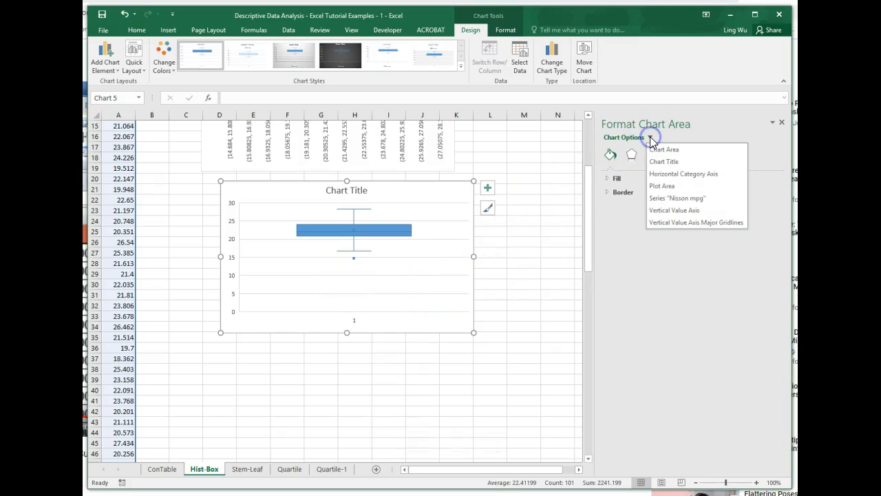
pyautogui.click(667, 211)
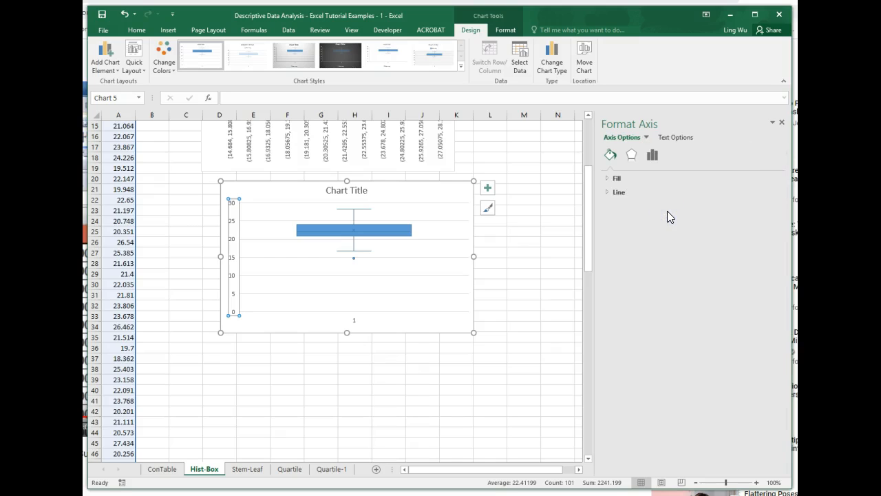
pyautogui.click(656, 162)
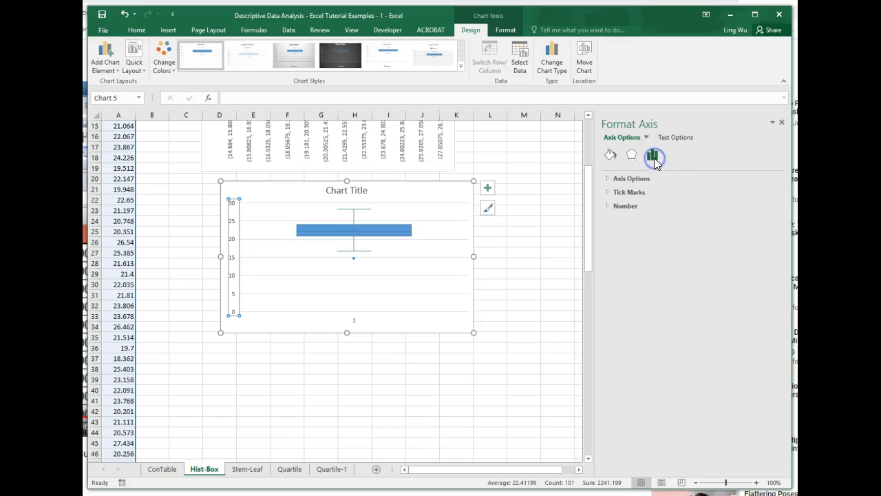
pyautogui.click(615, 179)
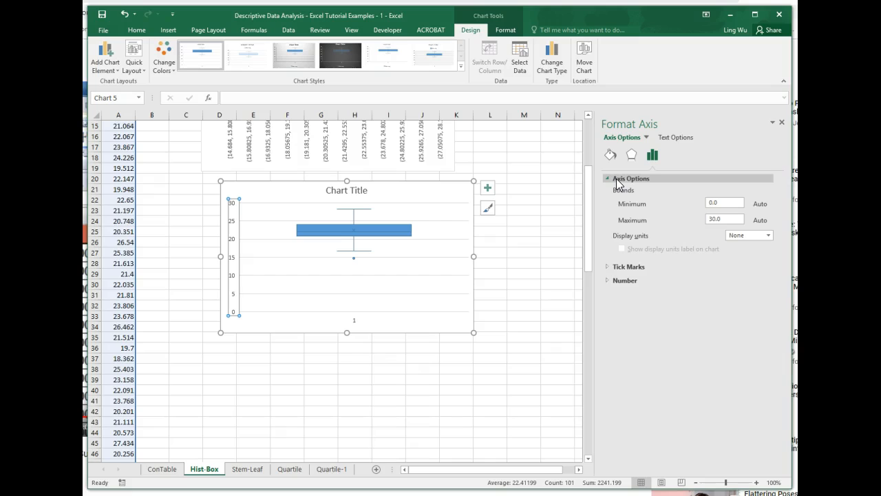
pyautogui.click(718, 203)
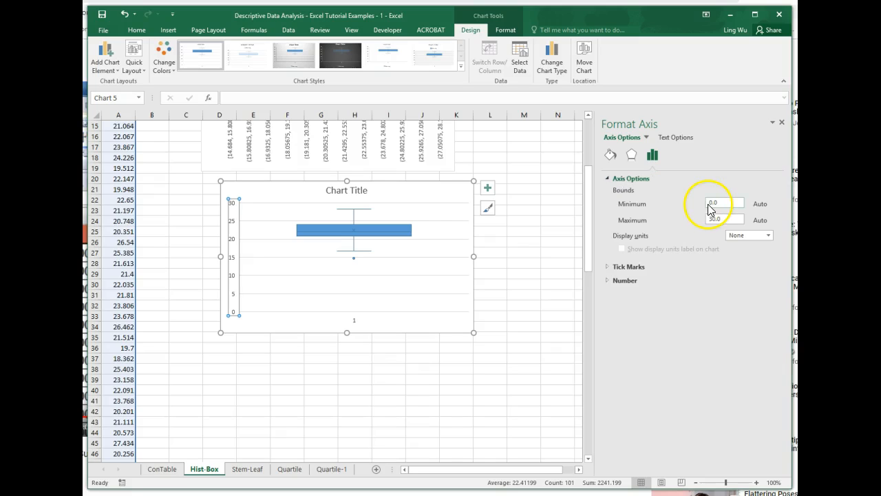
pyautogui.click(732, 218)
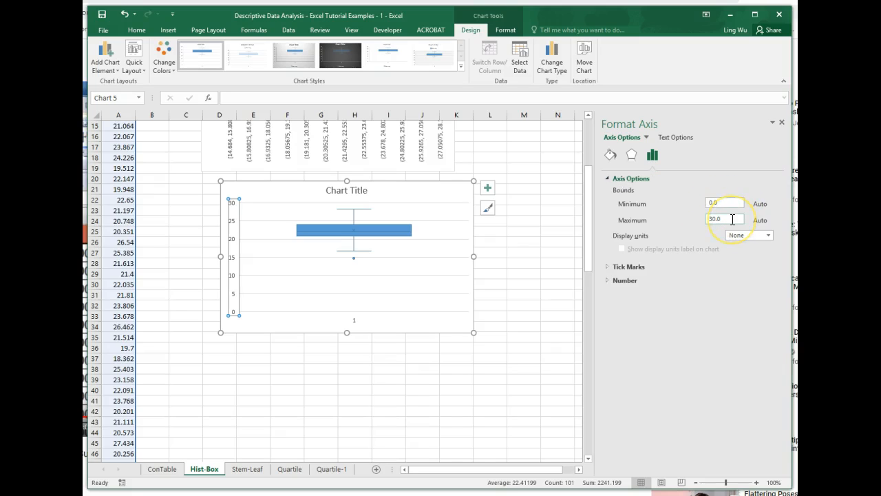
pyautogui.moveTo(320, 219)
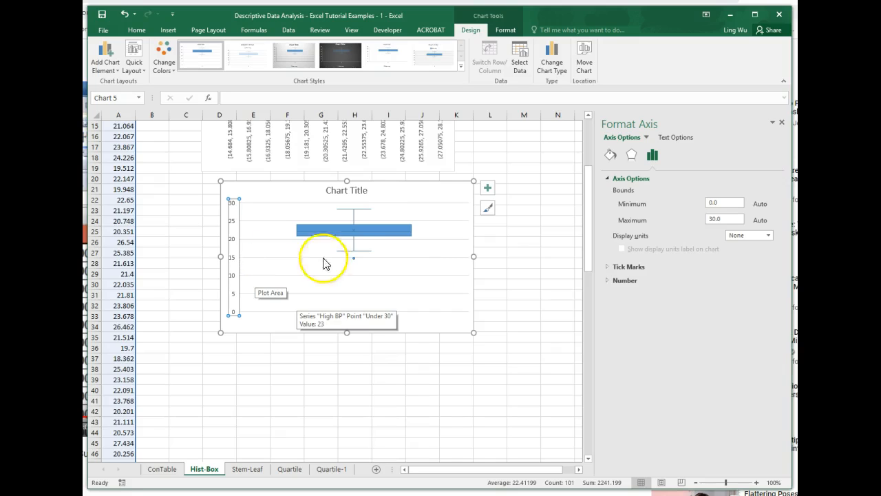
pyautogui.moveTo(354, 263)
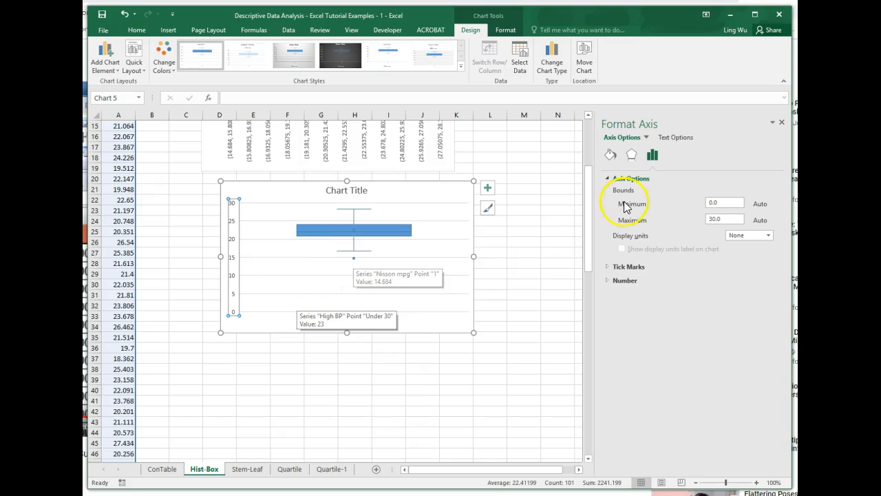
pyautogui.click(712, 202)
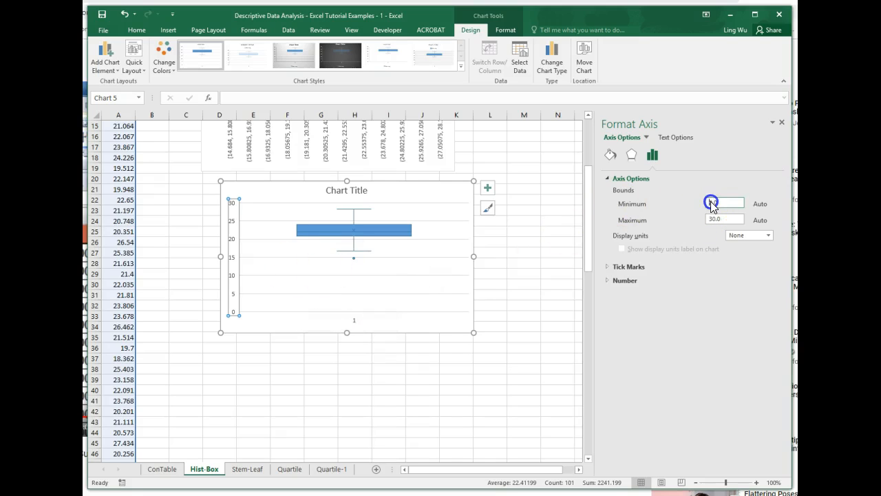
pyautogui.doubleClick(714, 200)
pyautogui.write('10')
pyautogui.click(508, 310)
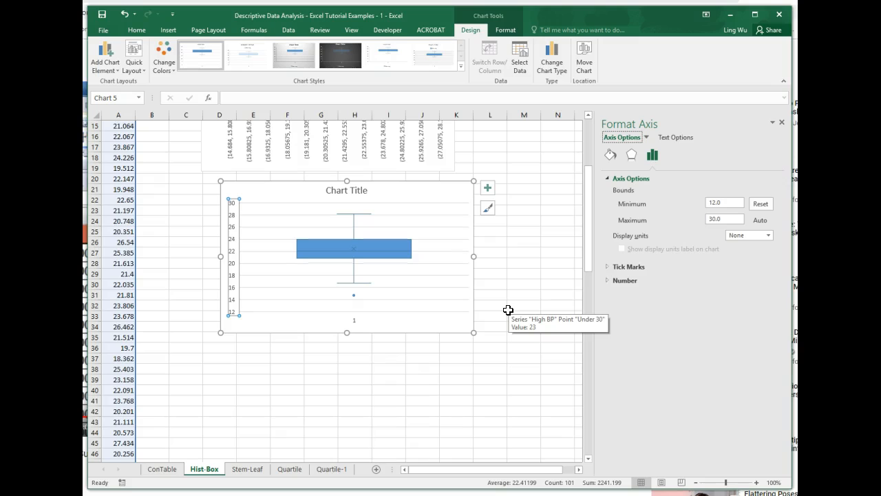
# Step: Enlarge the box plot to reach about row 36 and column L, delete its horizontal category axis, and deselect the chart
pyautogui.moveTo(473, 333); pyautogui.dragTo(487, 350)
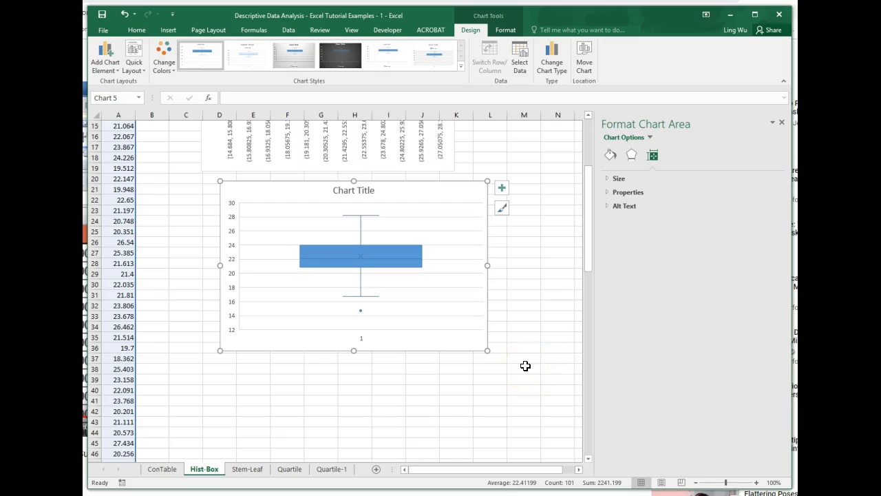
pyautogui.click(362, 340)
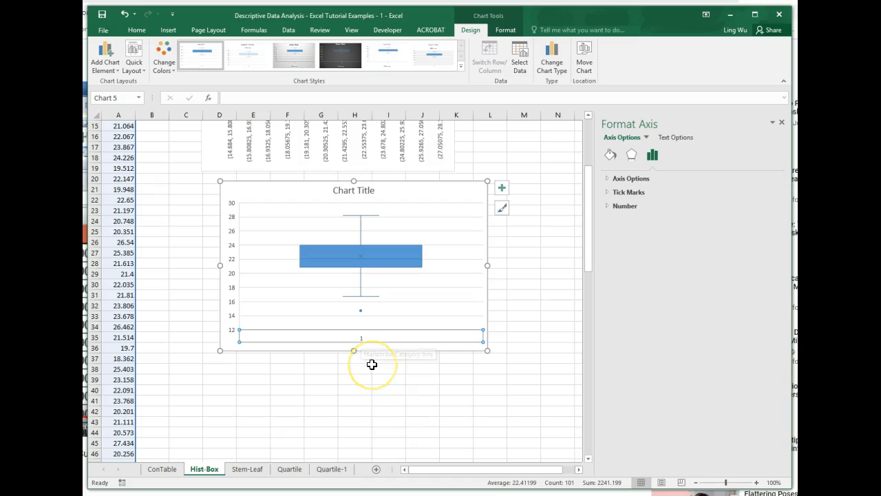
pyautogui.press('Delete')
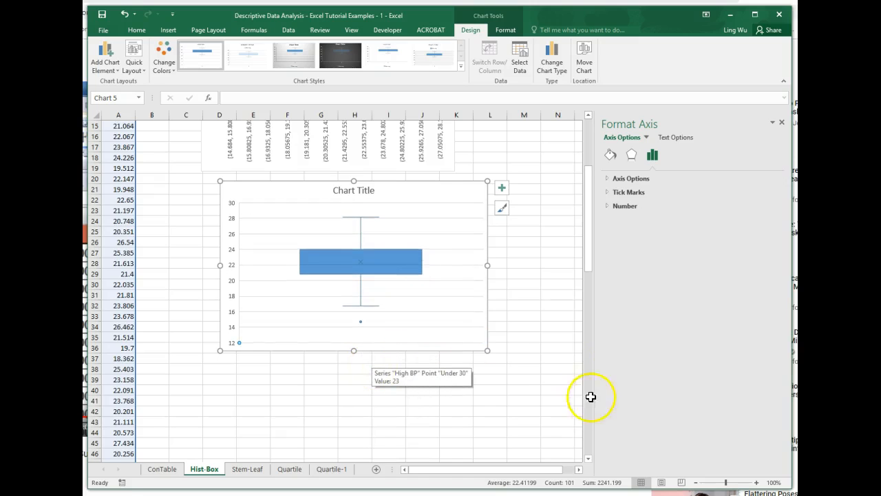
pyautogui.click(527, 358)
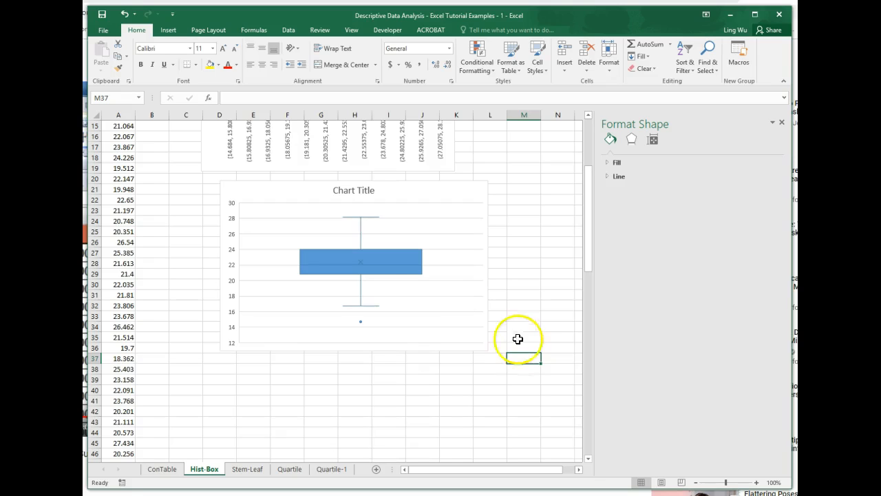
# Step: Shift the box plot left to line up with the histogram above, and examine its mean marker and the box's quartile edges
pyautogui.moveTo(406, 195); pyautogui.dragTo(390, 194)
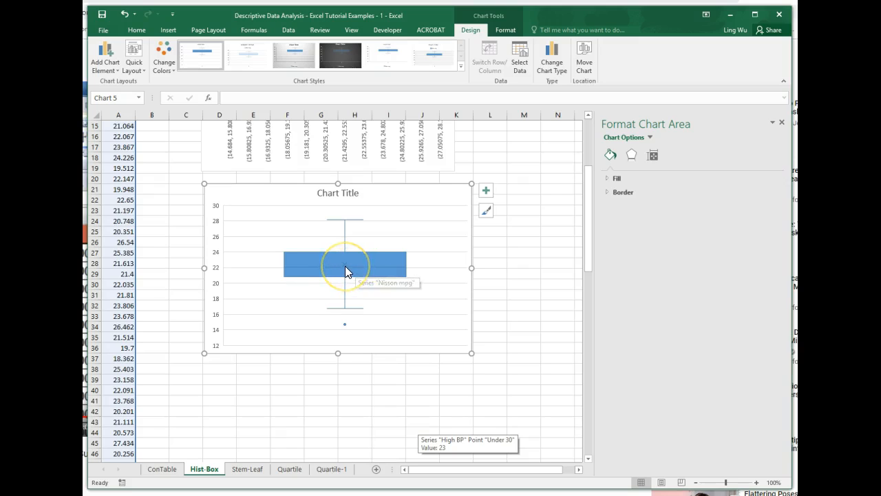
pyautogui.moveTo(344, 265)
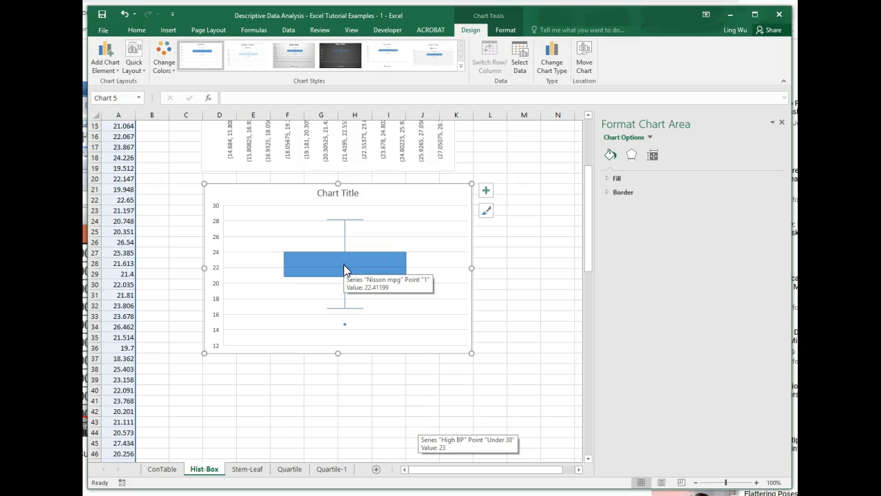
pyautogui.click(343, 275)
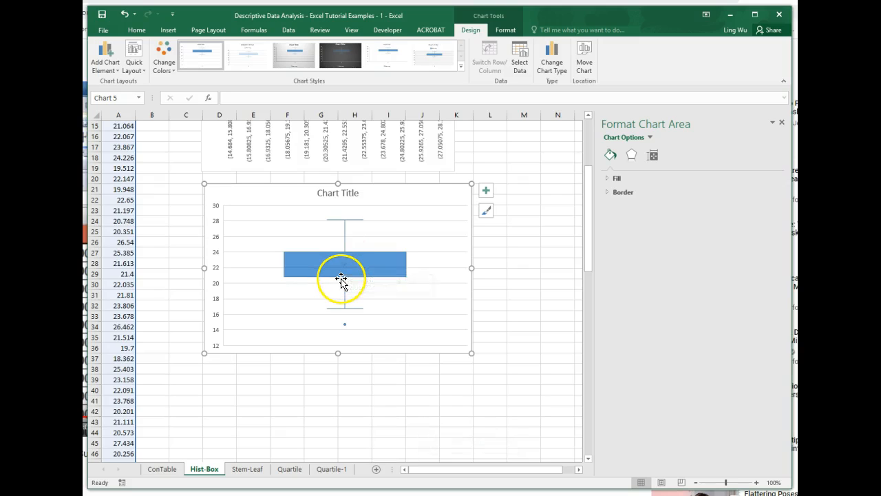
pyautogui.moveTo(298, 282)
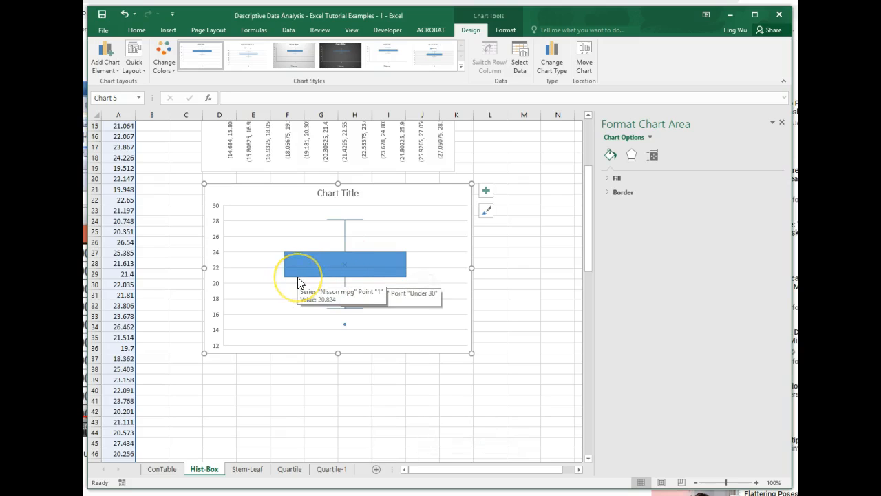
pyautogui.click(307, 253)
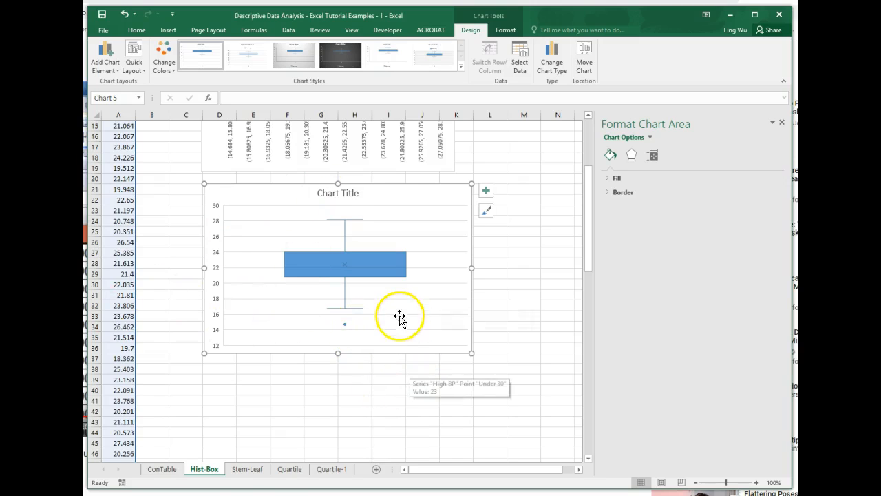
pyautogui.scroll(3, 399, 317)
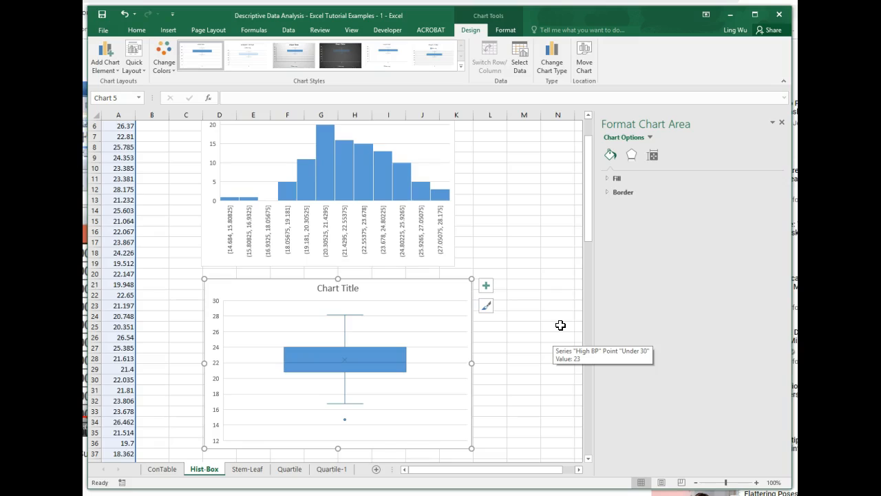
pyautogui.click(550, 327)
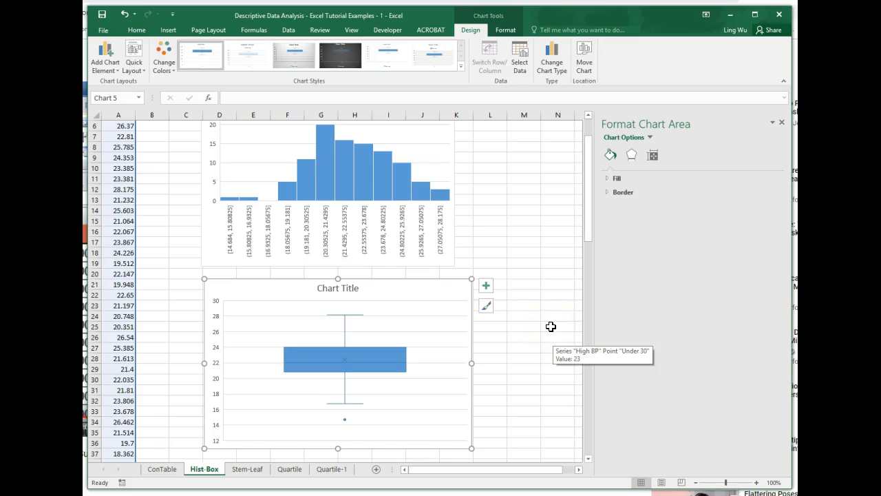